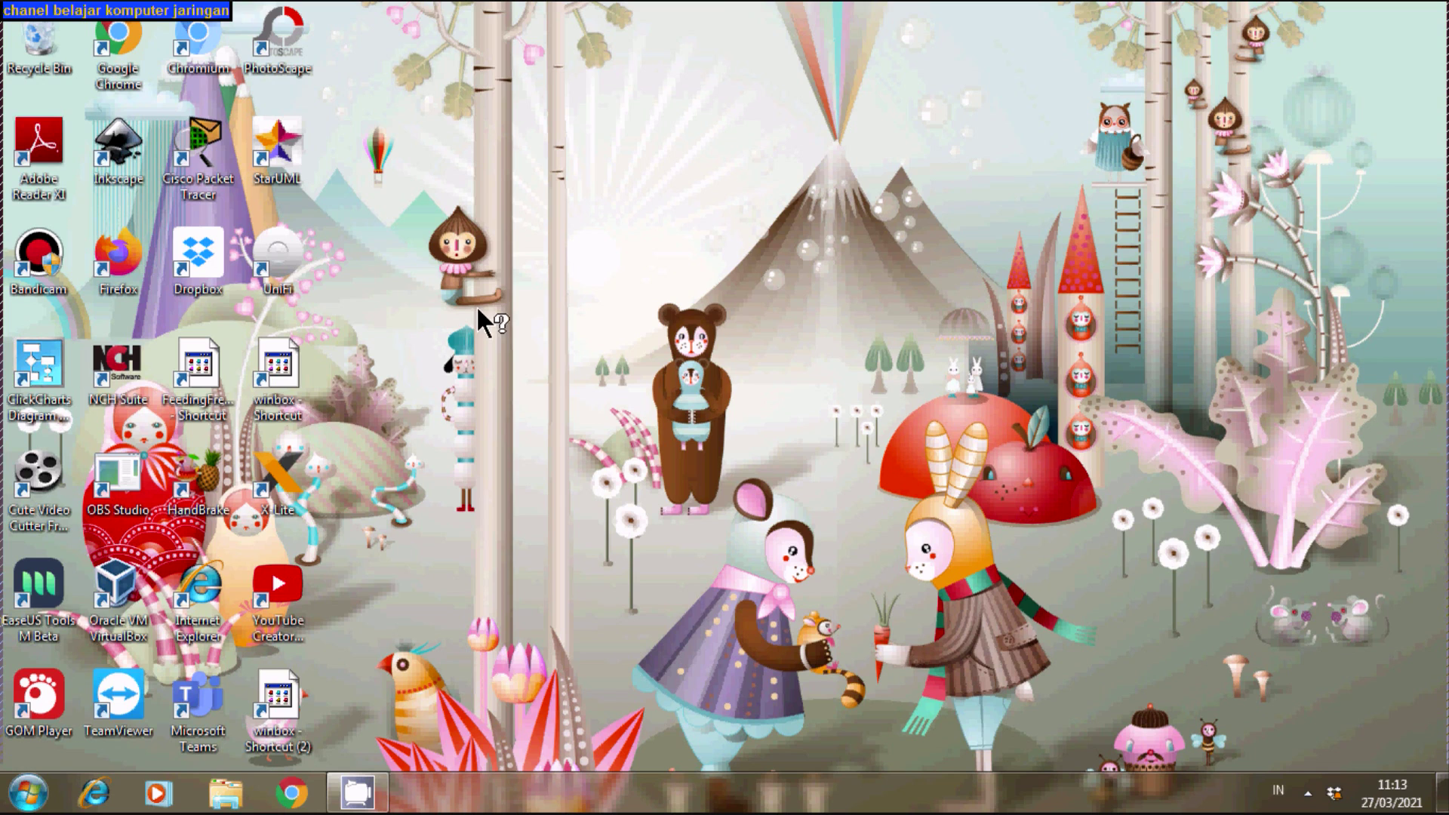
Launch Microsoft Office Word 2007 with a blank Document1 and show the Page Layout ribbon.
click(22, 801)
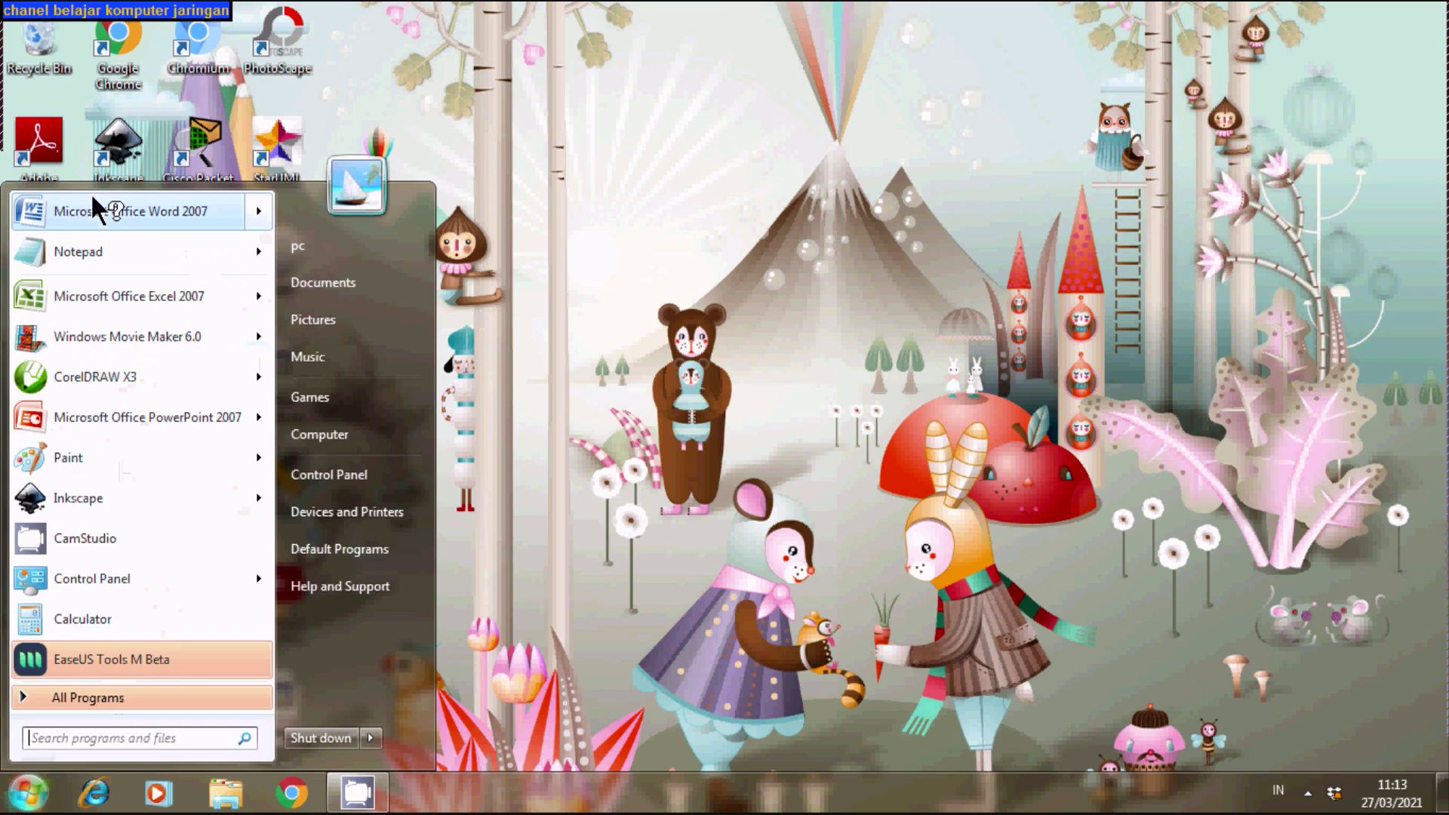
click(137, 226)
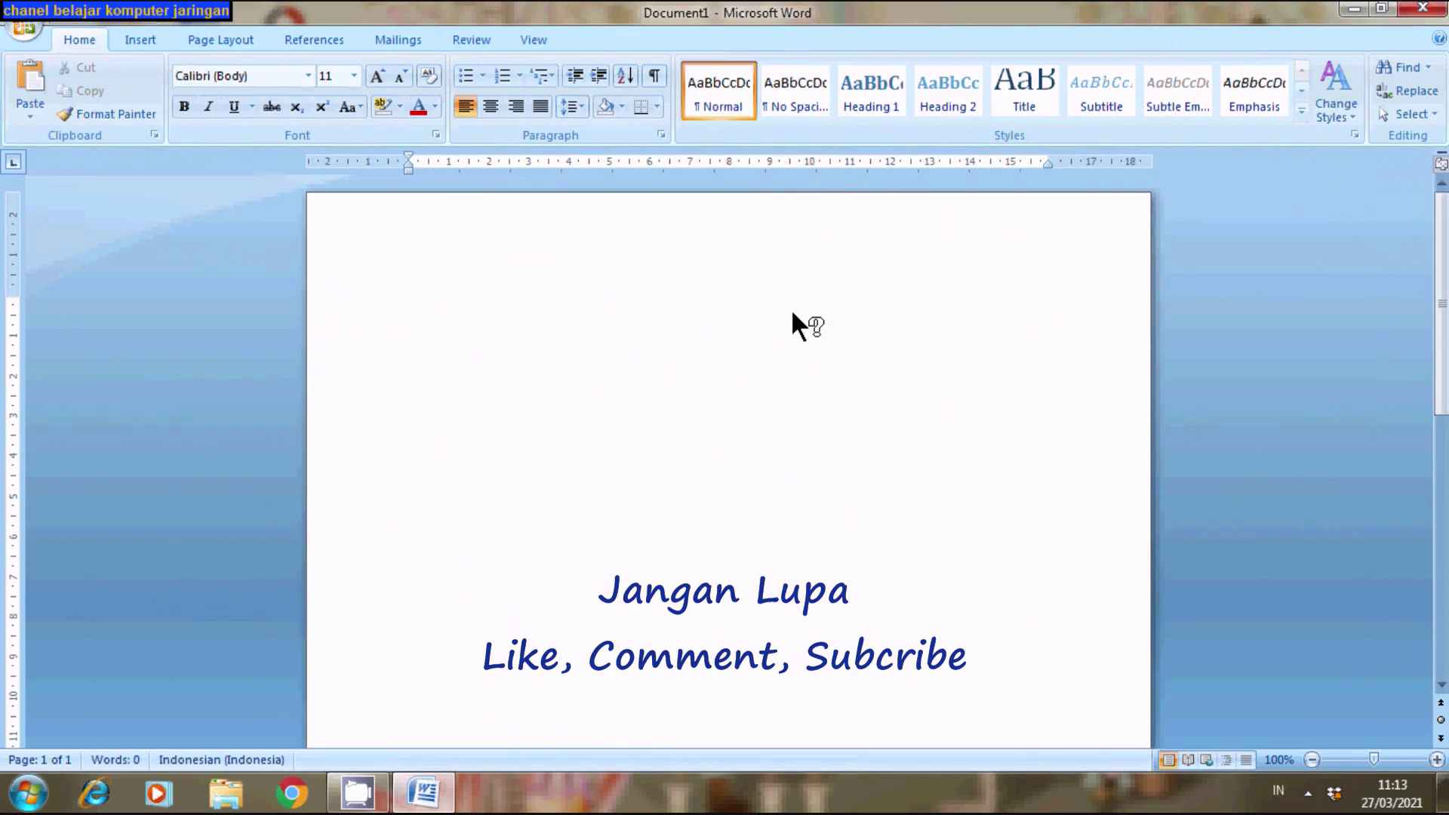
click(210, 39)
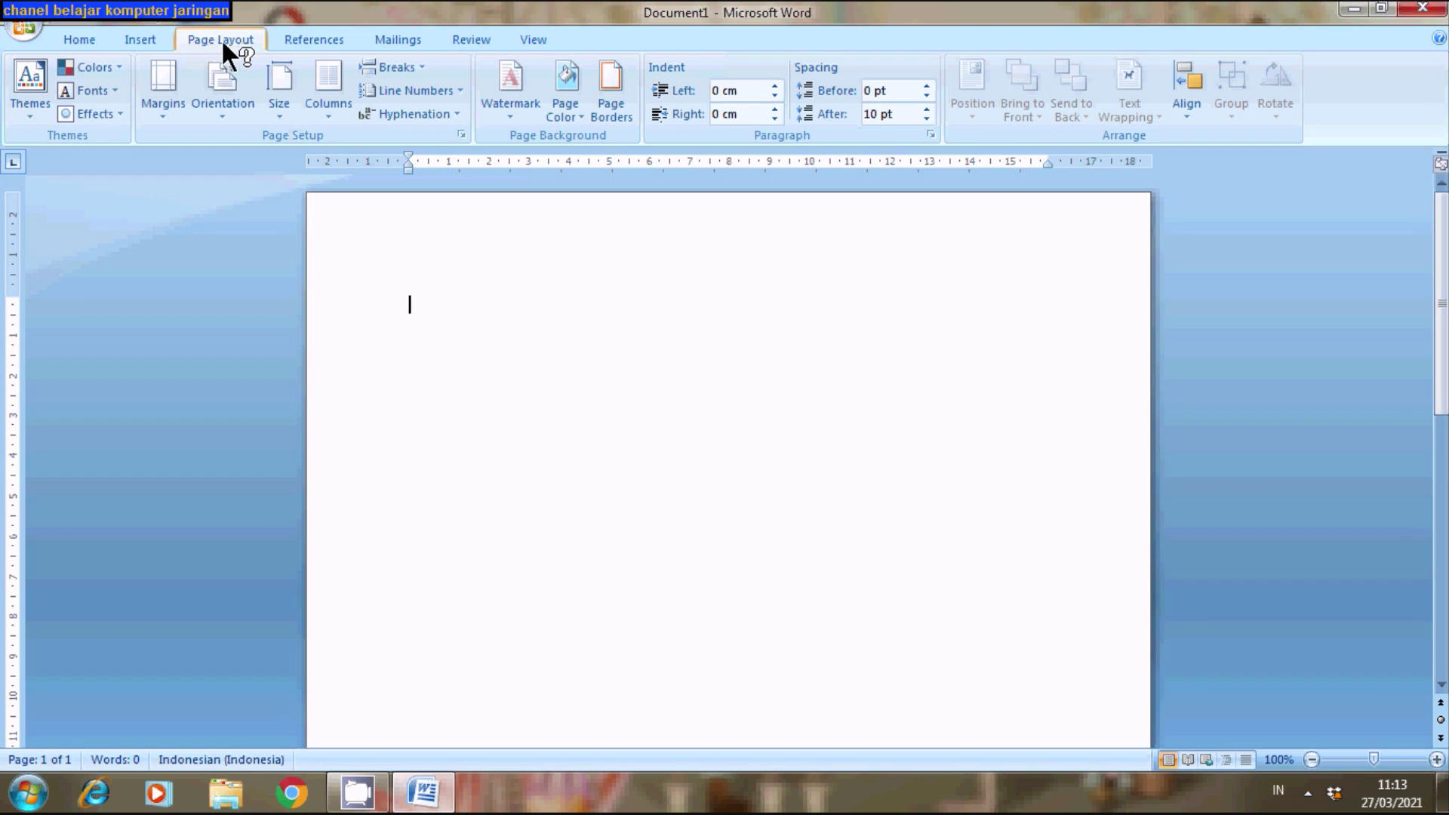
Apply the diagonal DO NOT COPY 1 watermark, then swap it for horizontal DO NOT COPY 2.
click(515, 127)
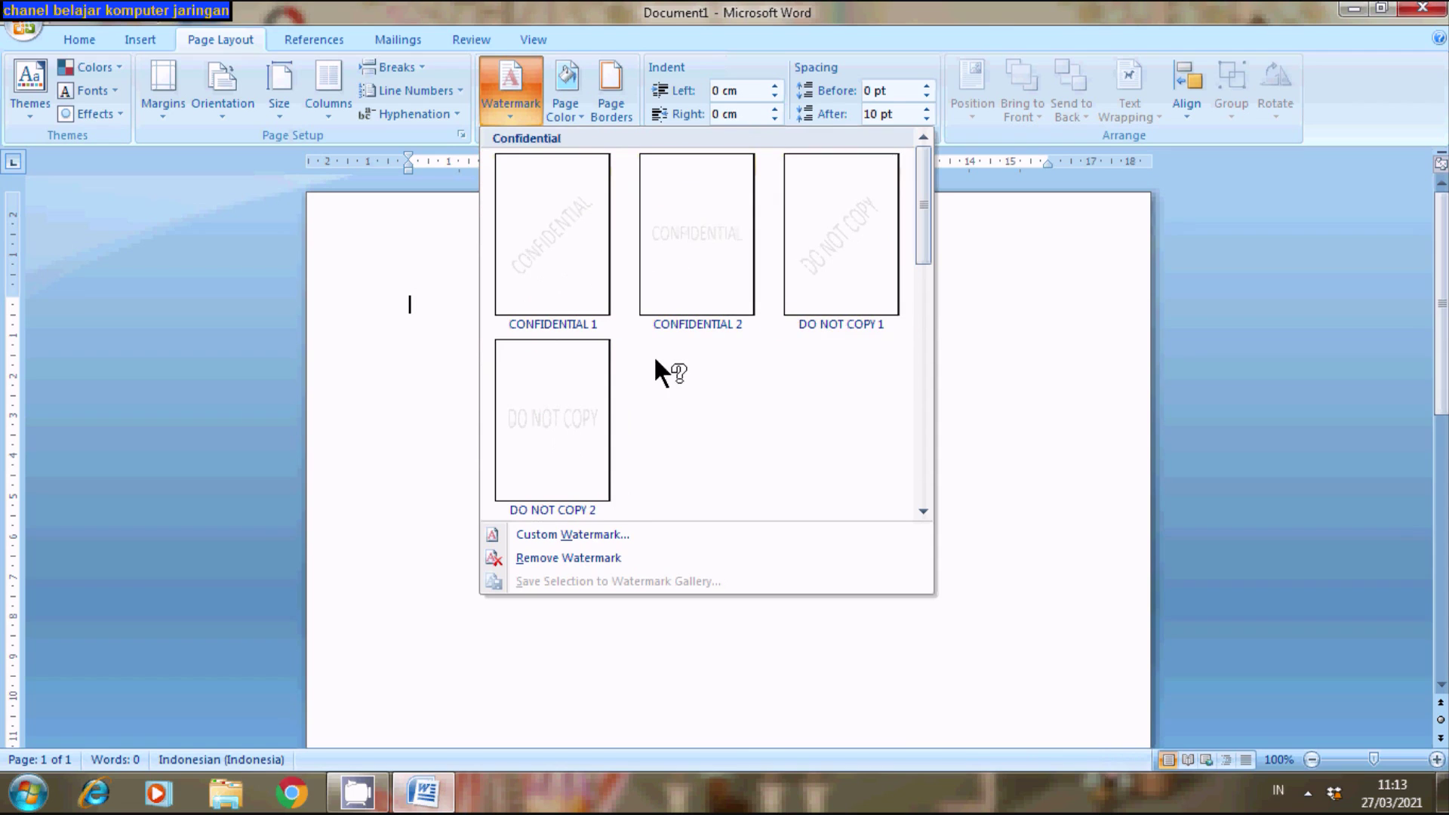
click(833, 270)
scroll(833, 269, down, 8)
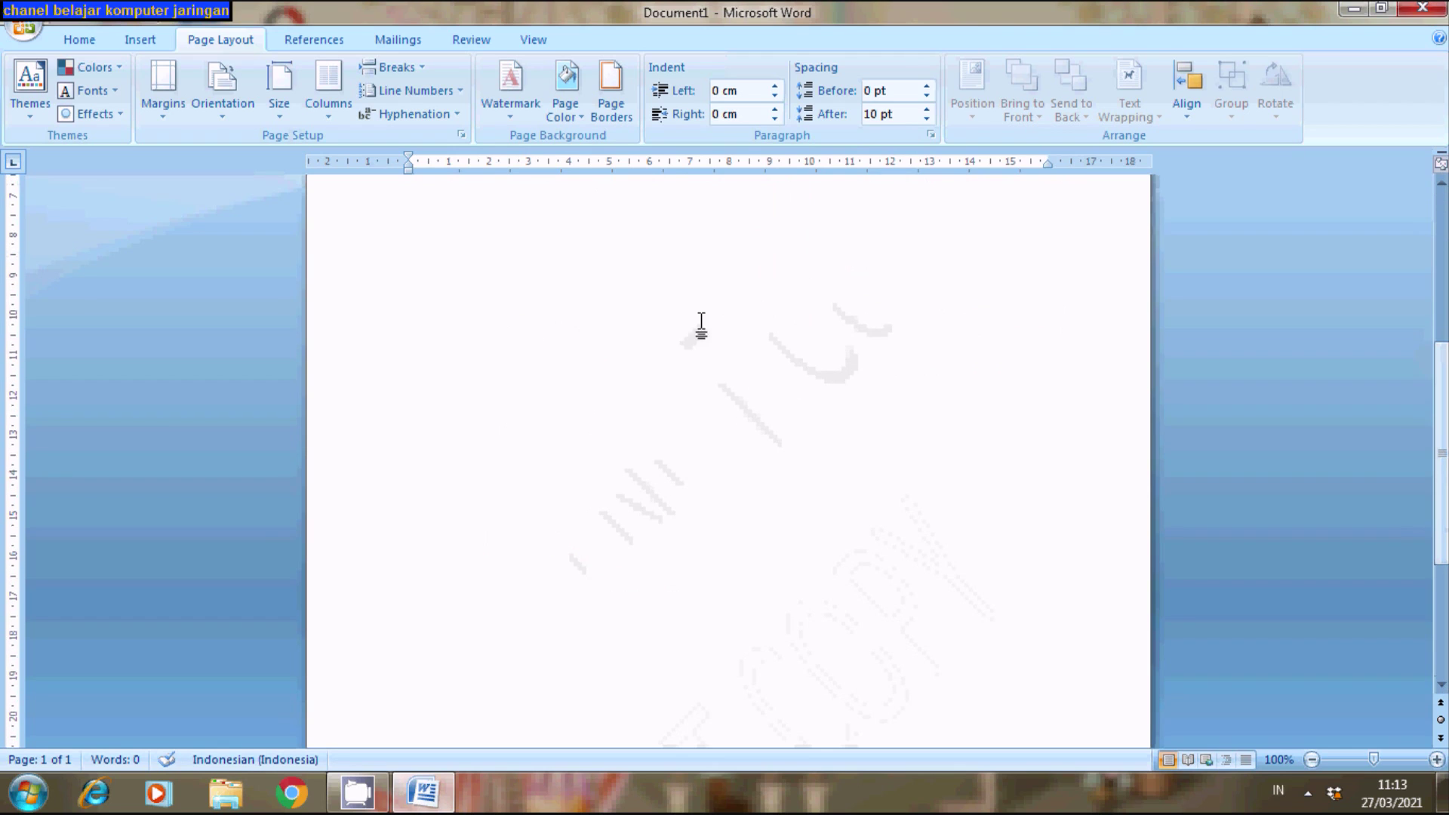
click(510, 115)
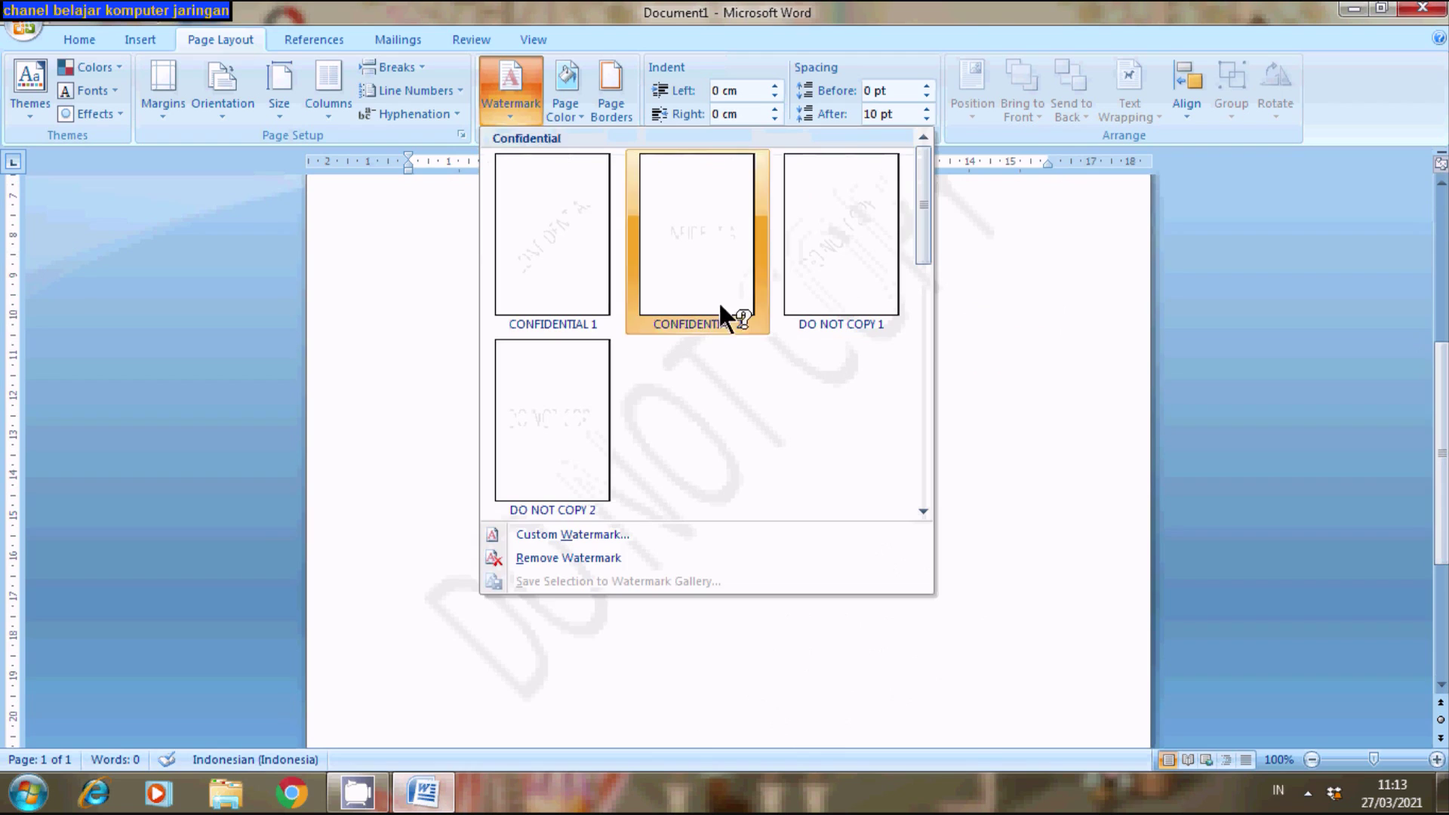
click(575, 416)
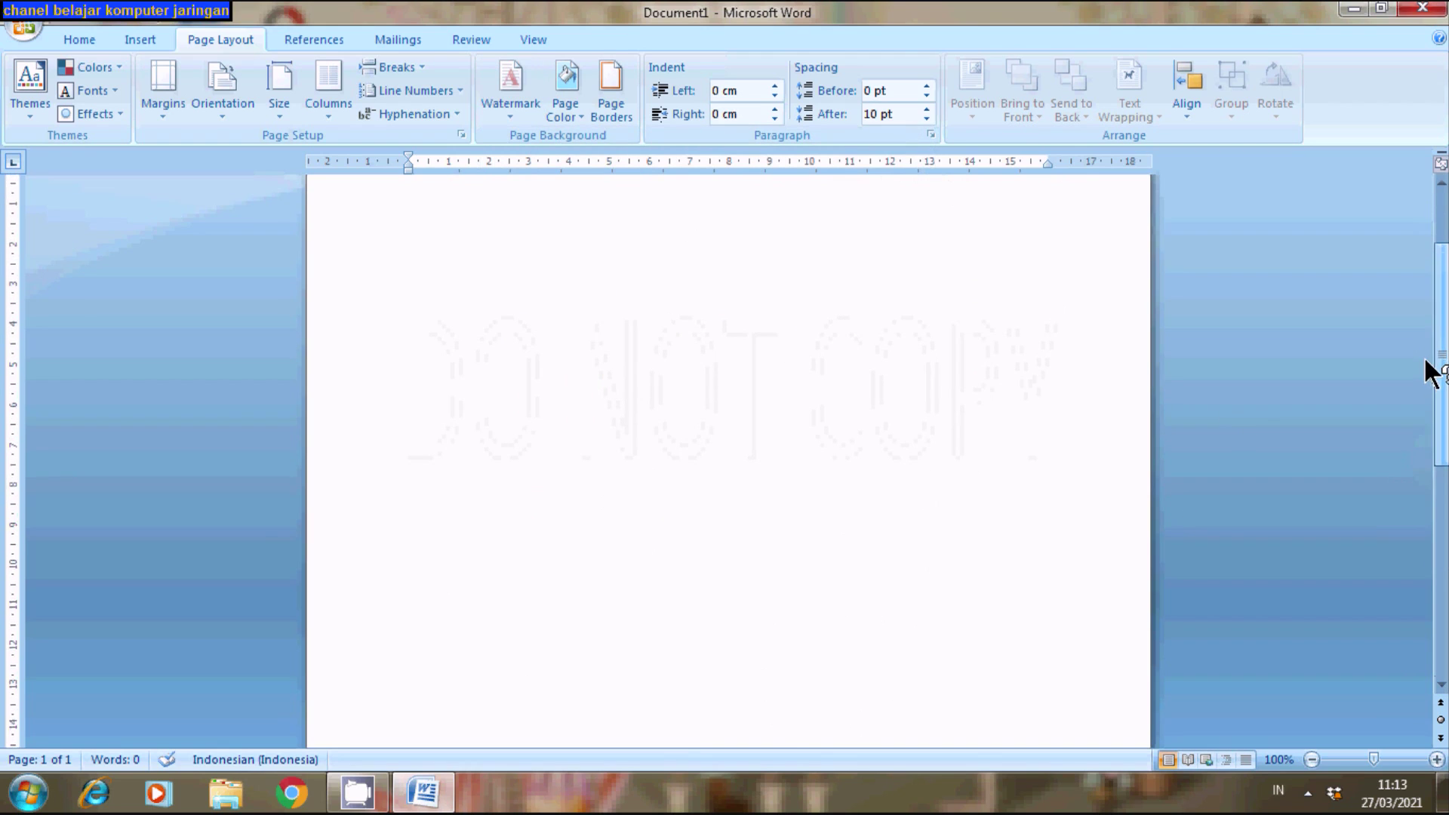
scroll(1427, 363, up, 5)
scroll(1419, 363, down, 4)
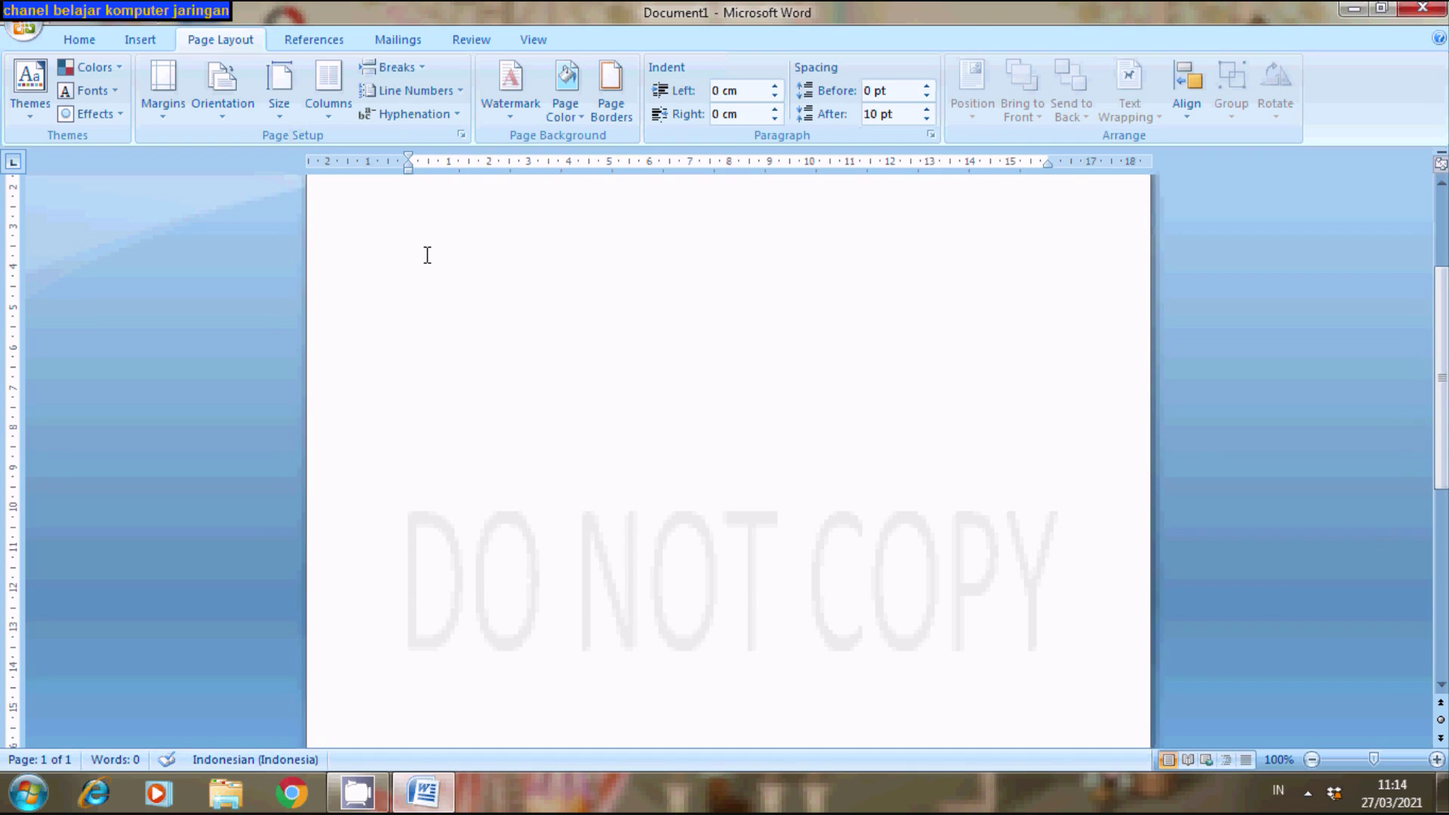
scroll(428, 256, up, 2)
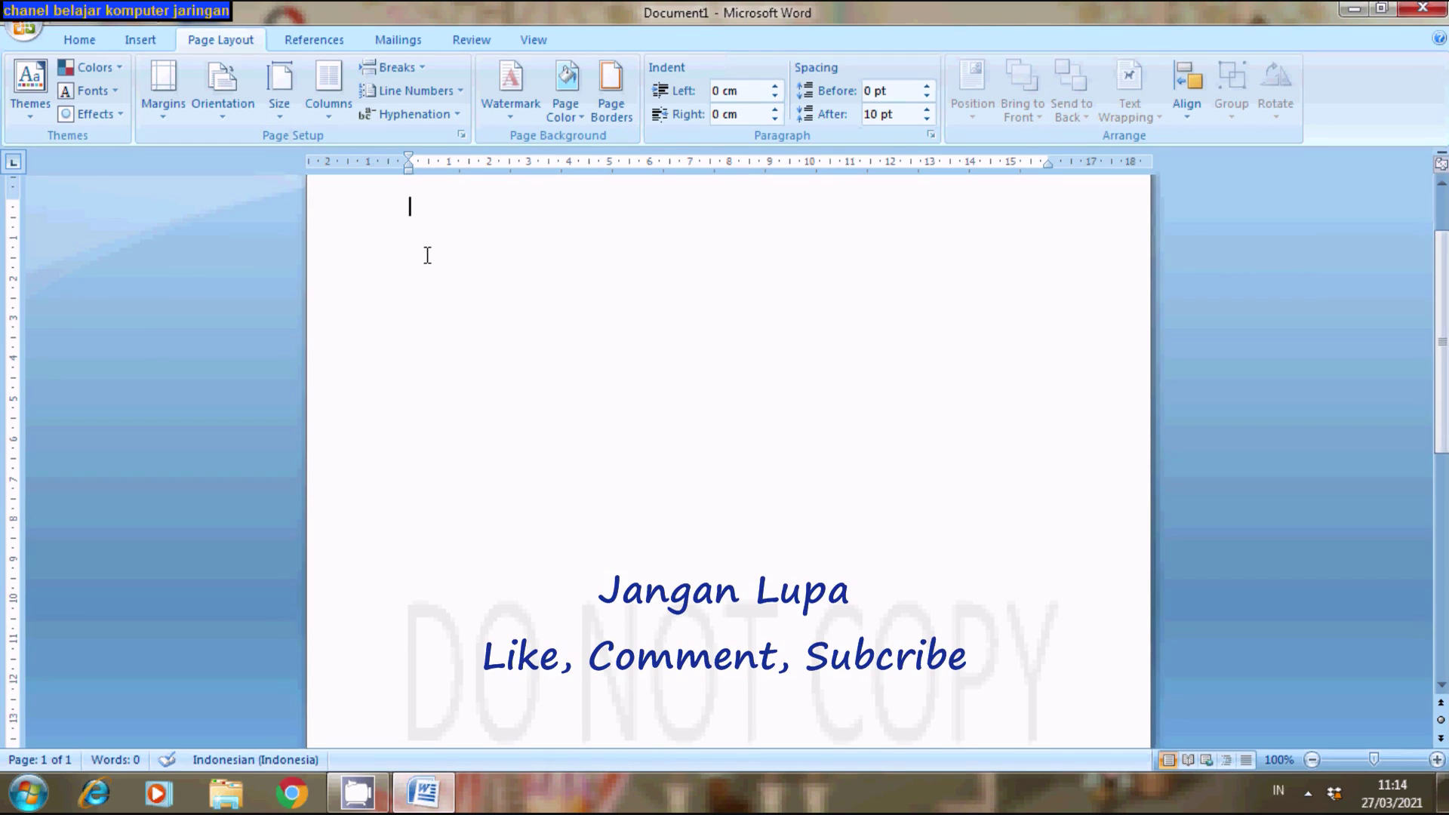
Type the first several paragraphs of lowercase 'aaaa…' filler text, one line each.
text(aaaaaaaaaaaaaaaaaaaaaaaaaaaaaaaa)
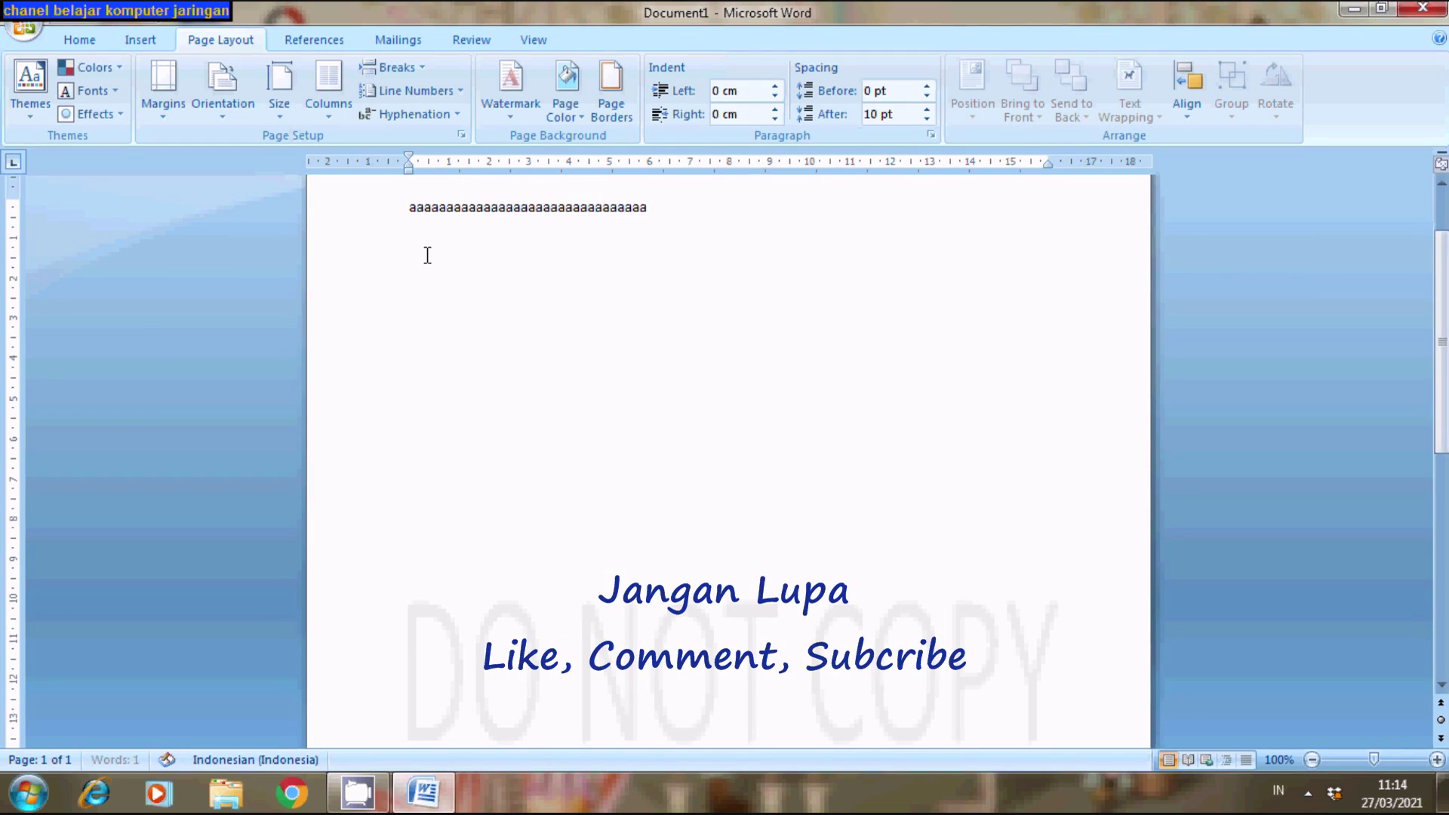
text(aaaaaaaaaaaaaaaaaaaaaaaaaaaaaaaaaaaaaaaaaaaaaaaaaaaaaaaaaaaaaaaaaaaaaaaaaaaaaaaaaaaaaaaaaaaaaaaaaaaaaaaaaaaaaaaaaaaaa)
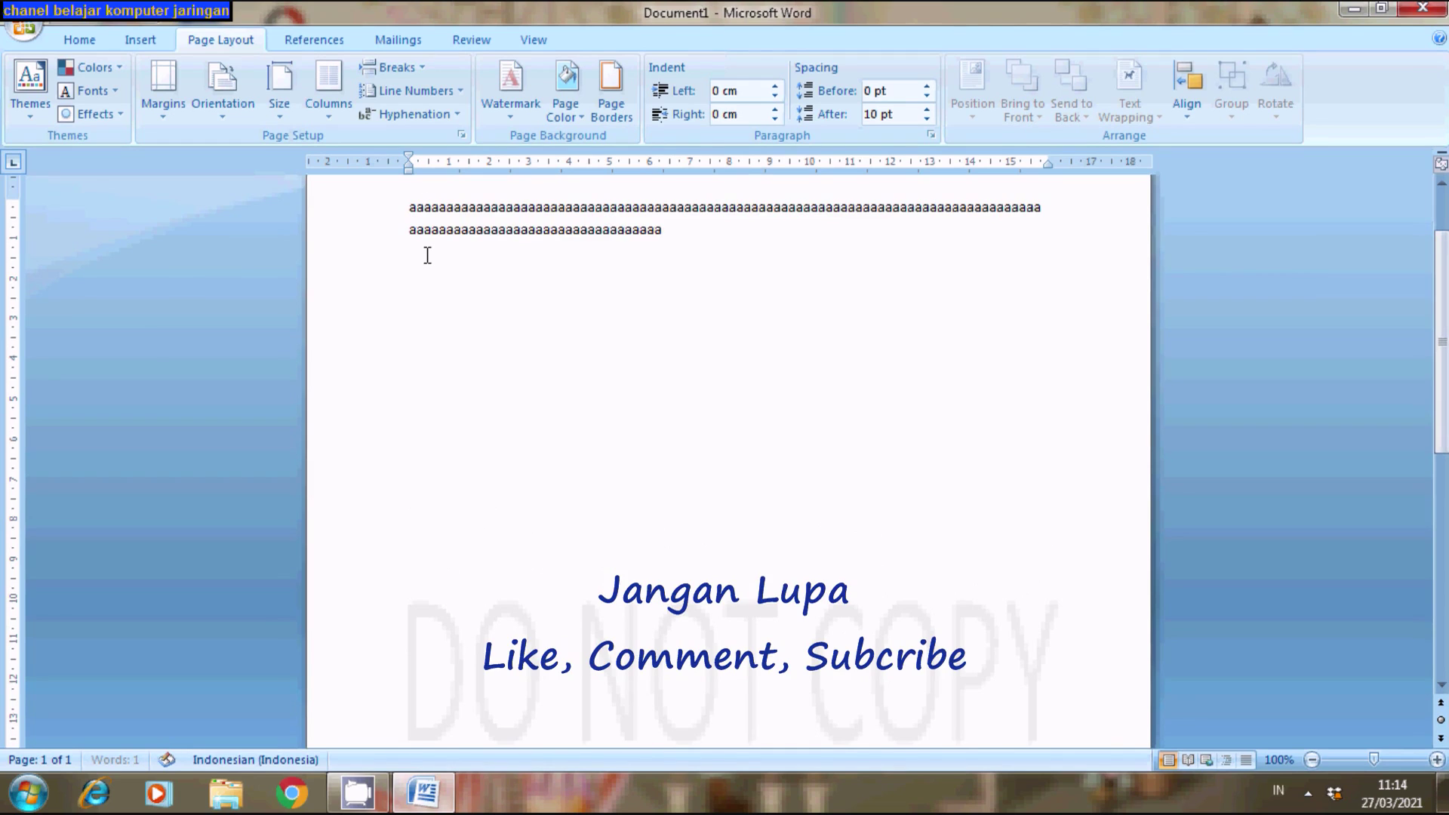
text( aaaaaaa)
key(Return)
text(a)
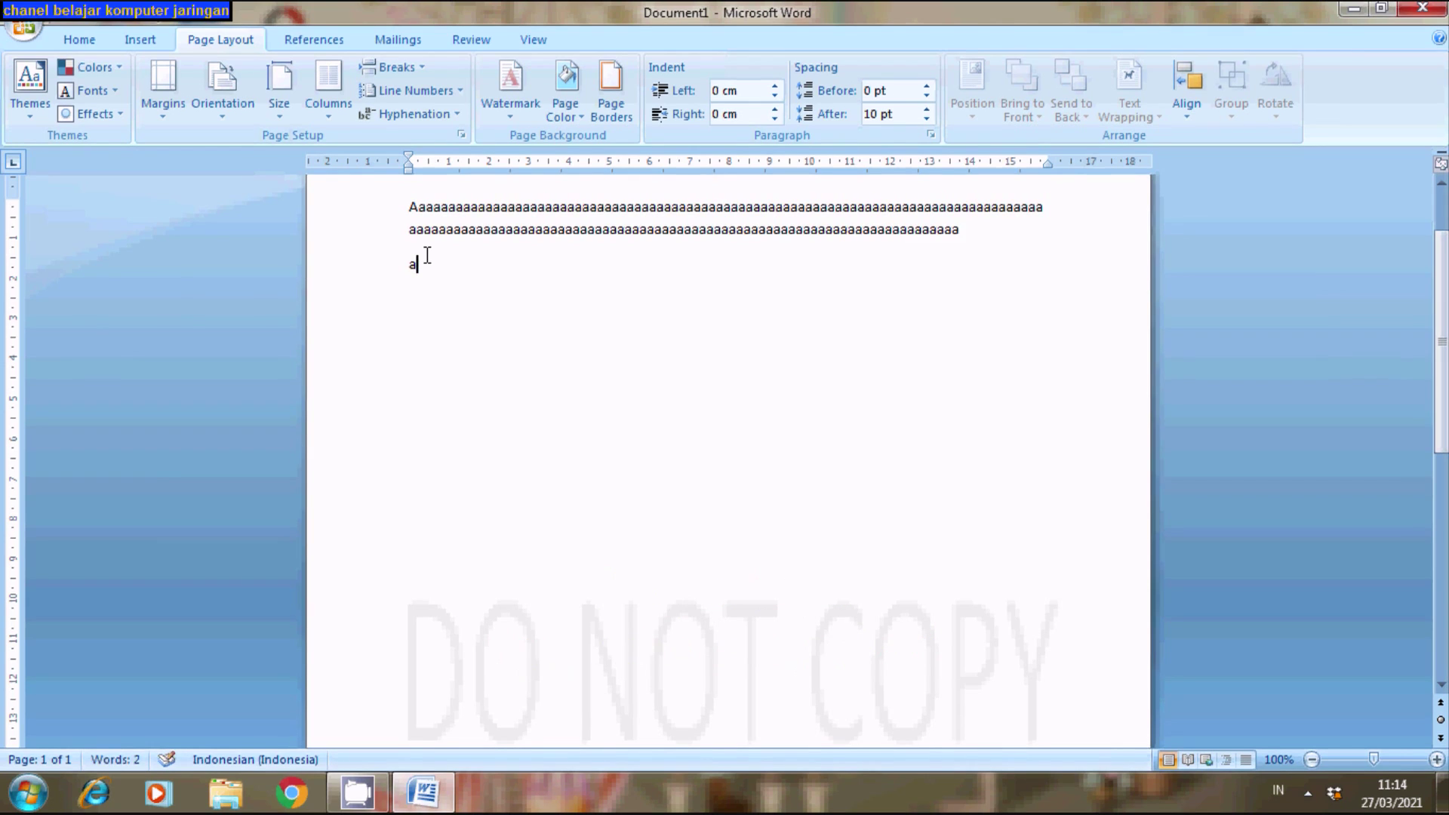
text(aaaaaaaaaaaaaaaaaaaaaaaaaaaaaaa)
key(Return)
text(aaaaaaaaaaaaaaaaaaa)
key(Return)
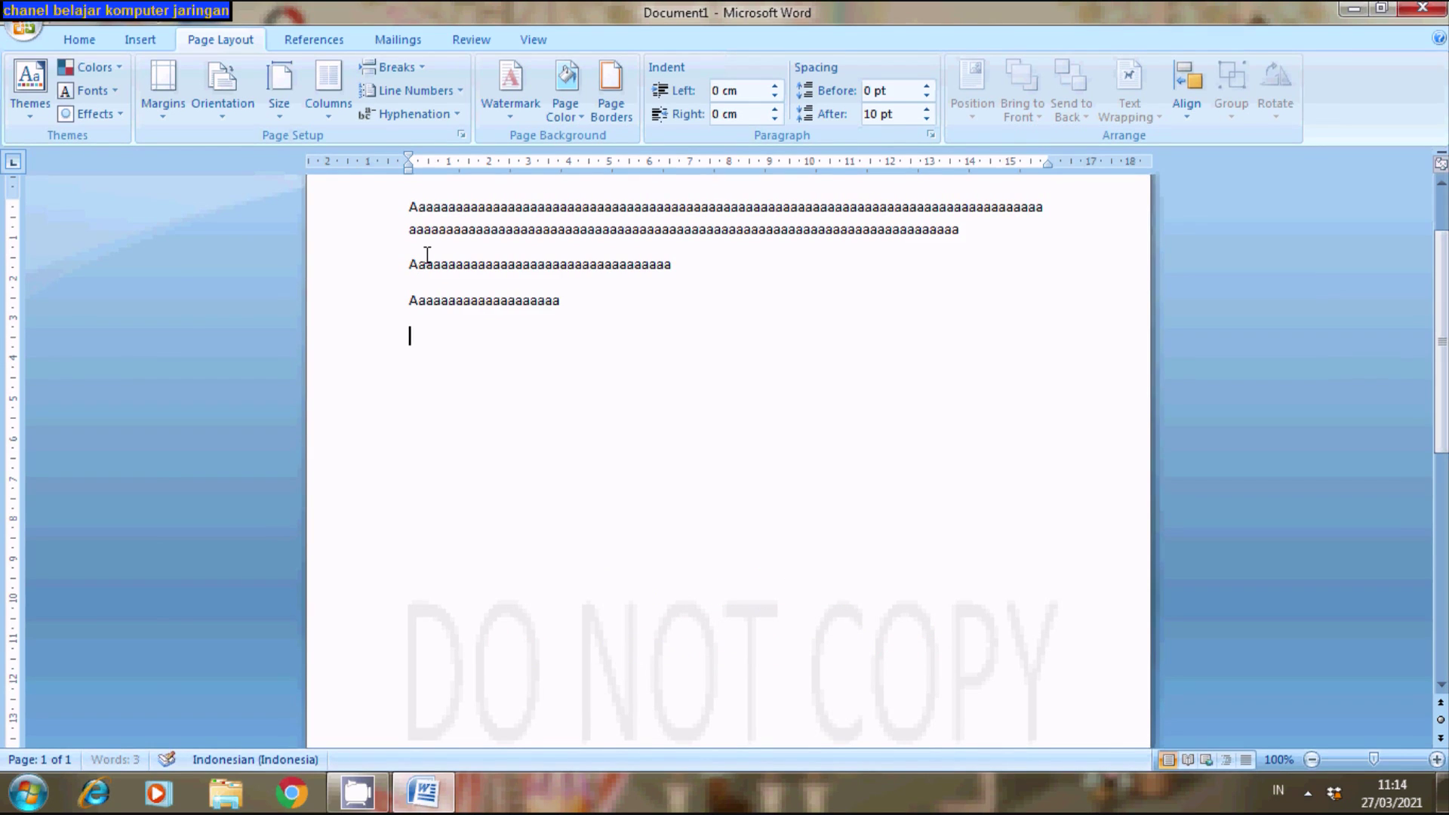
text(aaaaaaaaaaaaaaaaaaaaaaaaaaaaaa)
key(Return)
text(a)
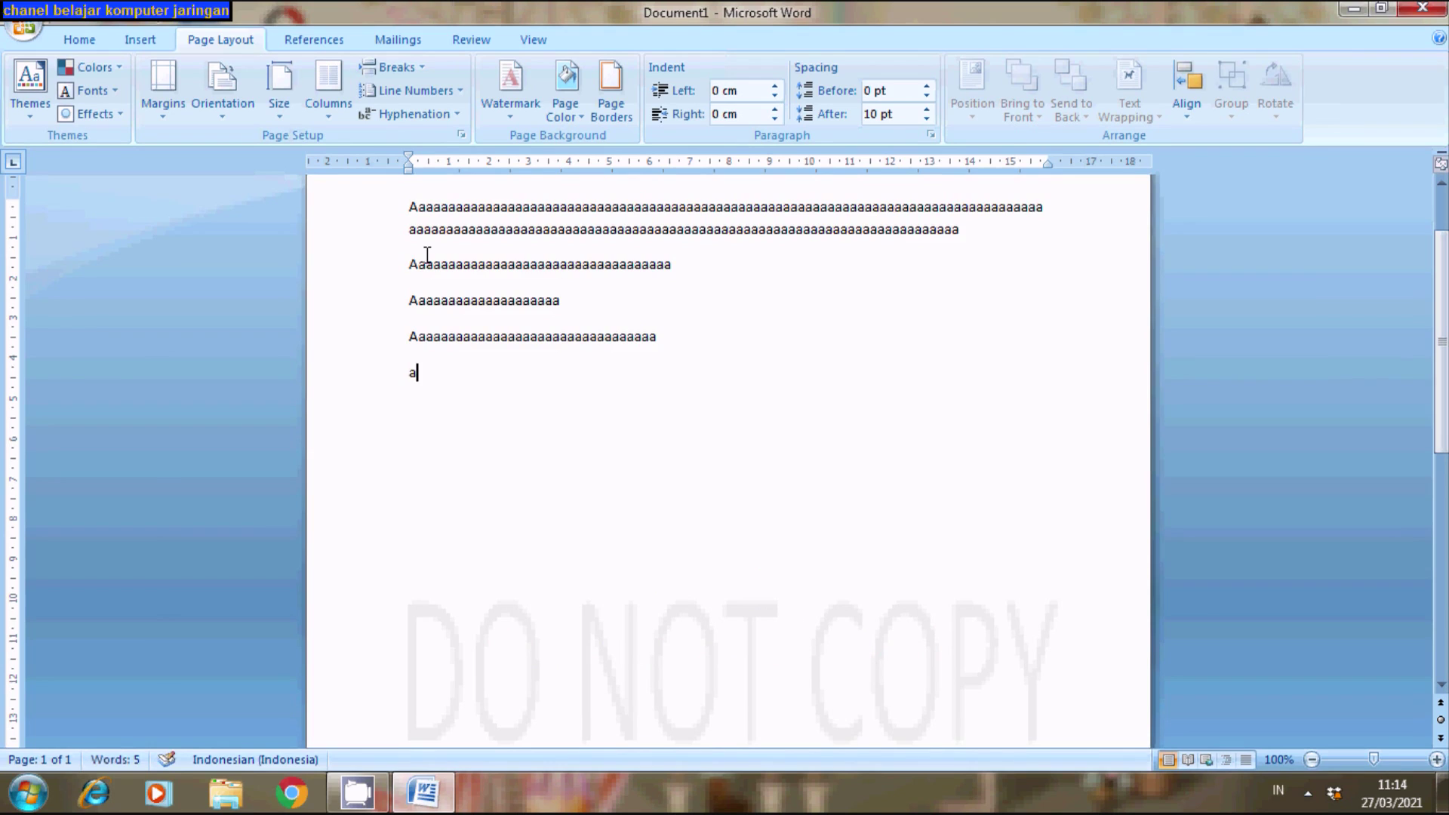
text(aaaaaaaaaaaaaaaaaaaaaaaaaa)
key(Return)
Add more lines of a's, finishing with a new paragraph of a's below the text.
text(aaaaaaaaaaaaaaaaaaaaaaaaaaa)
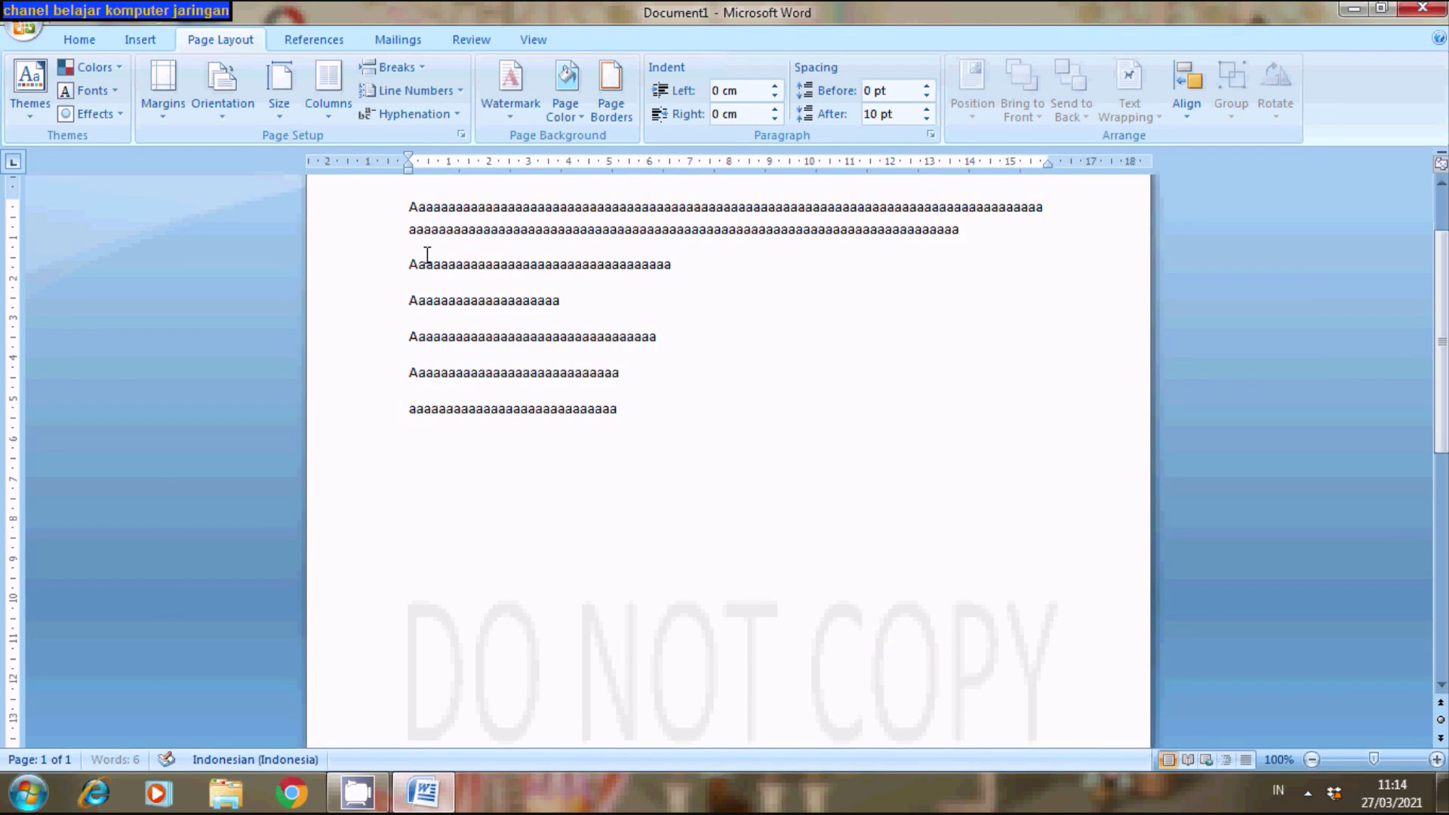
key(Return)
text(aaaaaaaaaaaaaaaaaaaaaaaaaaaaa)
key(Return)
text(aaaaaaaa)
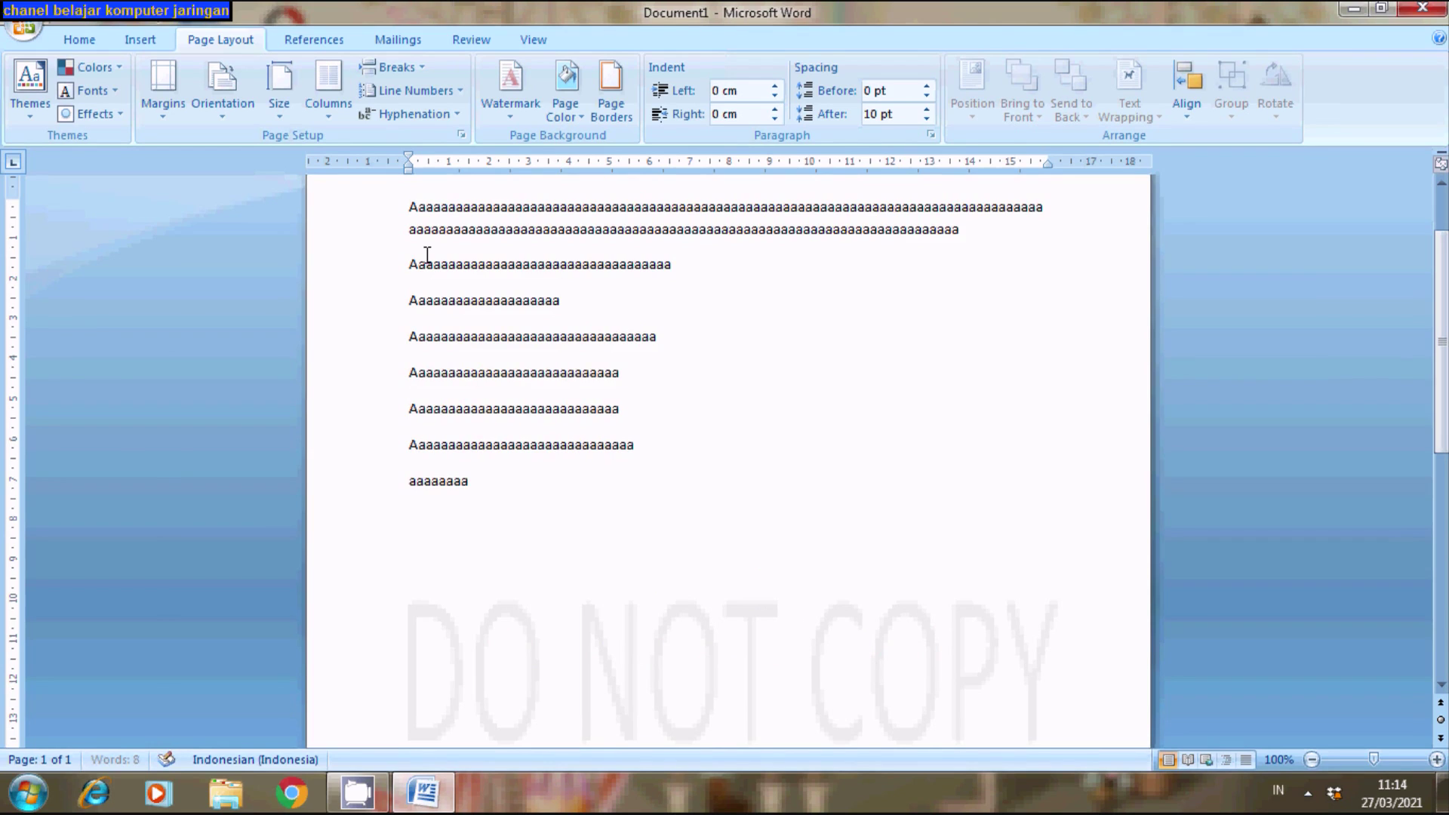
text(Aaaaaaaaaaaaaaaa)
key(Return)
text(aaaaaaaaaaaaaaaaaaaaaaa)
key(Return)
text(a)
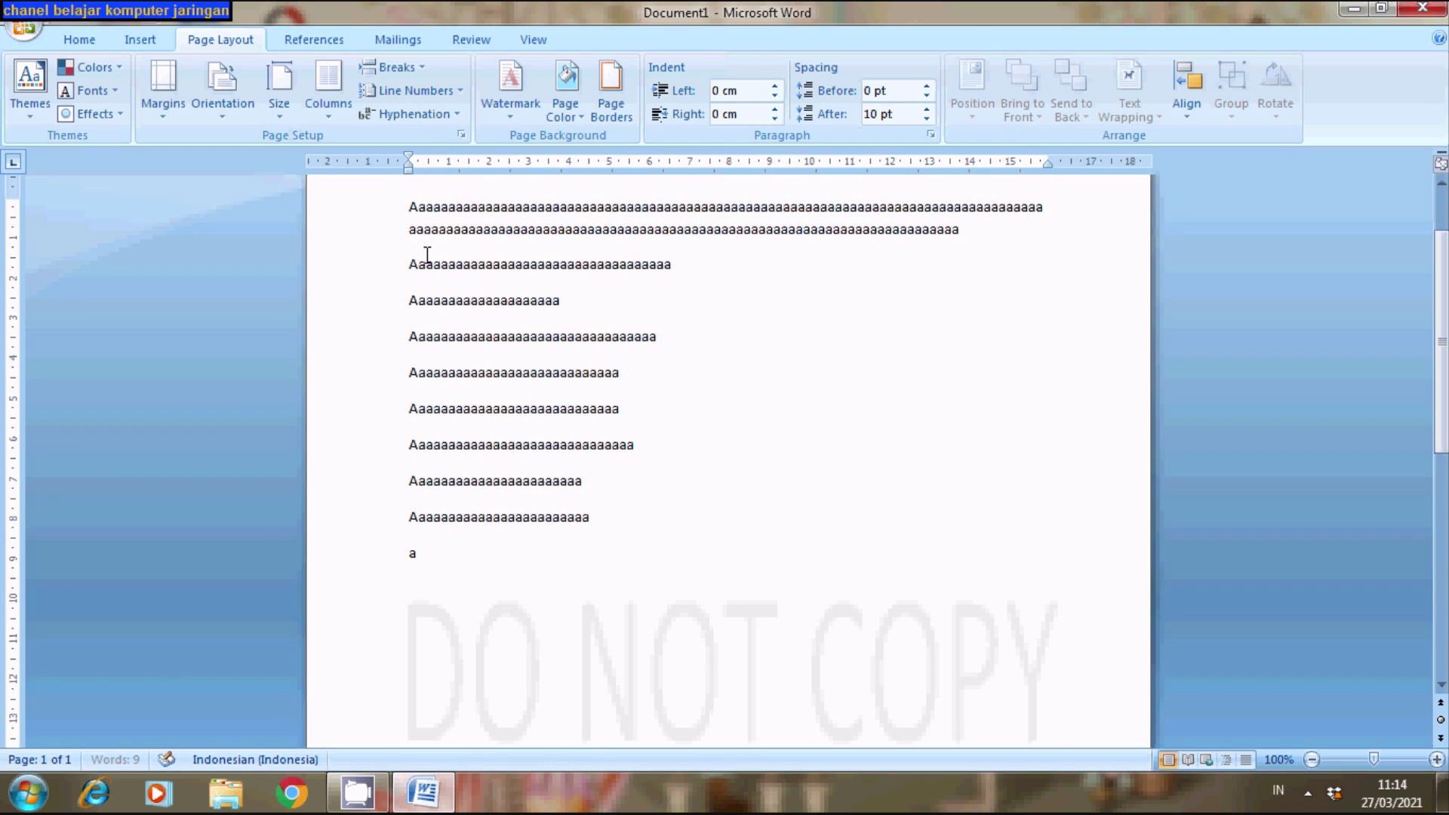
text(aaaaaaaaaaaaaaaaaaaaaaaaaa)
key(Return)
text(aaaaaaaaaaaaaaaaaaaaa)
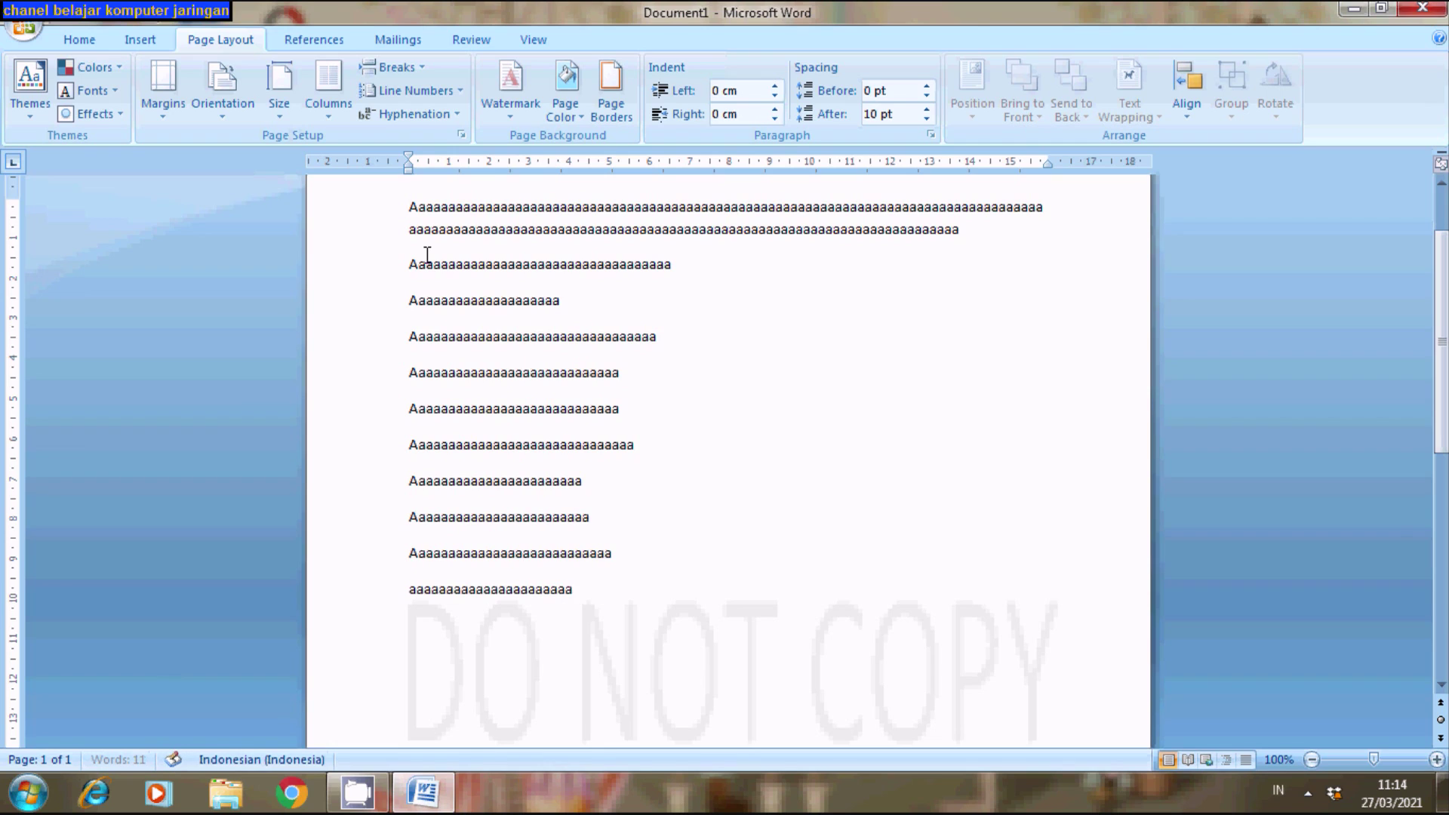
text(Aaaaaaaaaaaaa)
key(Return)
text(aaaaaaaaaaaaaaaaaaaaaaaaaaaaaaaaaaa)
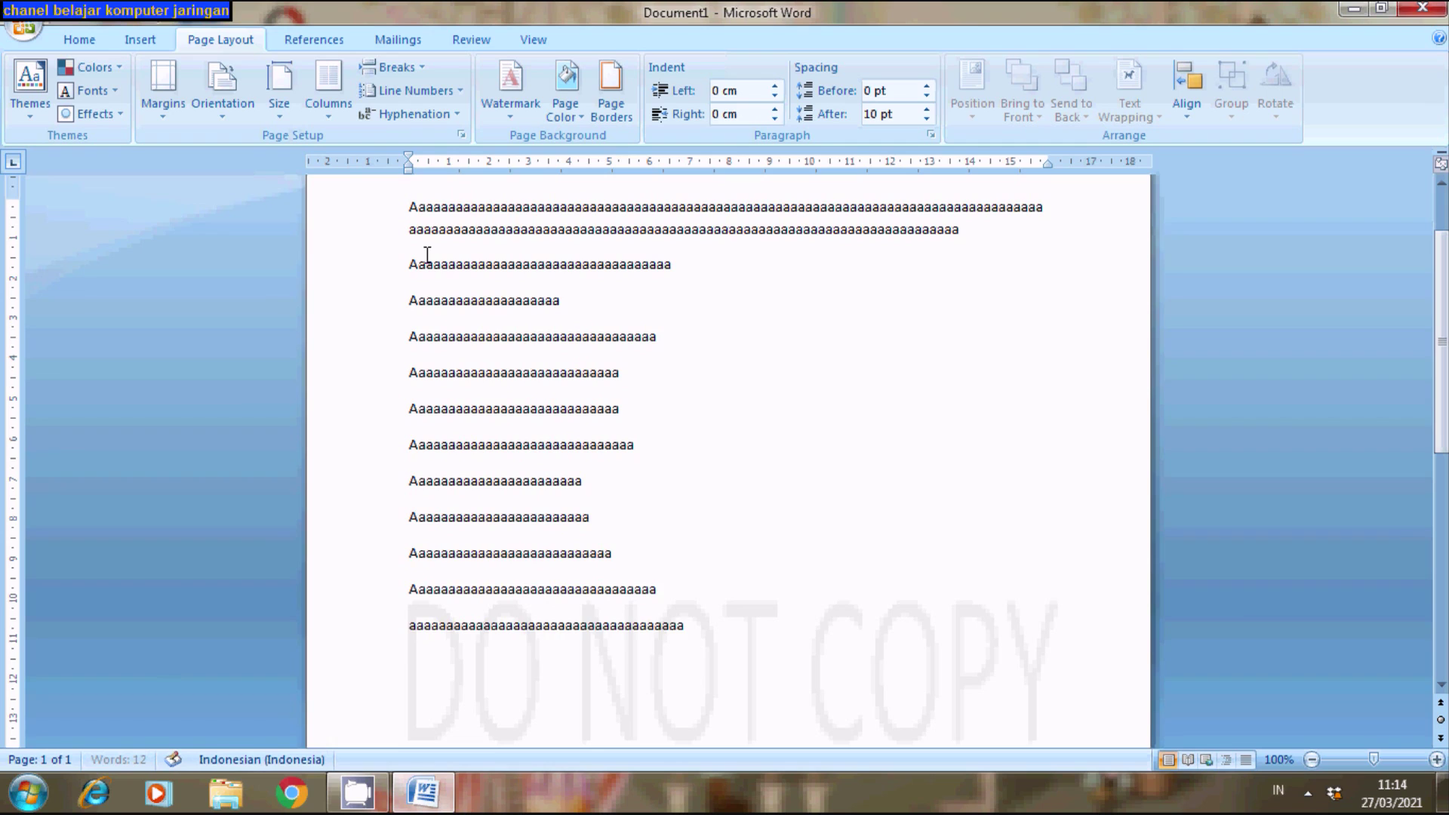
text(aaaaa)
key(Return)
text(aaaaaaaaaaaaaaaaaaaaaaaaaaaaaaaaaaaaaaaaaaaaaaaaaaa)
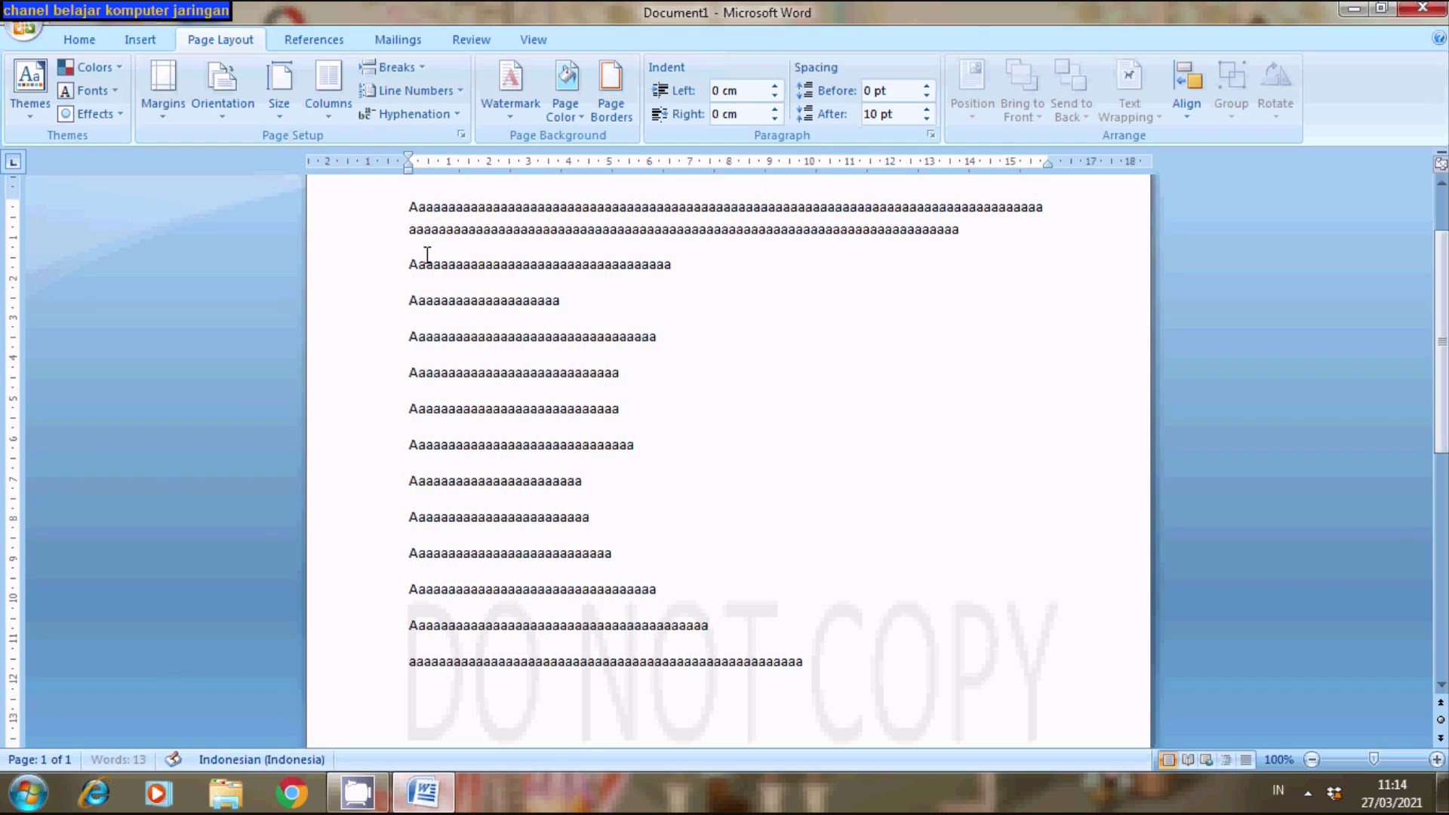
text(aaaaaaaaaaaaaaaaaaaaaaaaaaaaaaaa)
text(aaaaaaaaaaaaaaaaaaa)
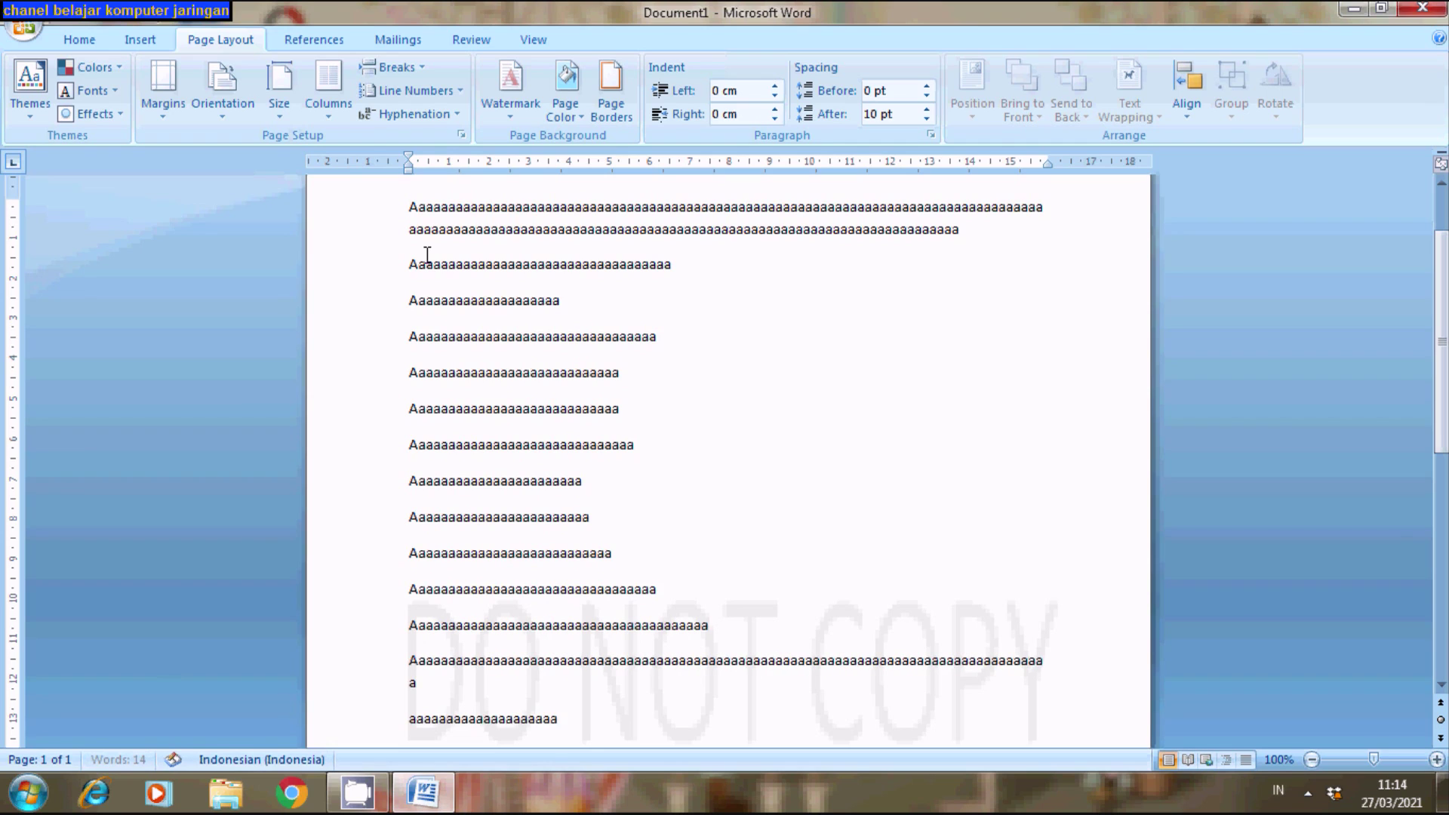
text(aaaaaaaaaaaaaaaaaaaaaaaaaaaaaaaaaaaaaaaaaaaaaaaaaaaaaaaaa)
key(Return)
key(Return)
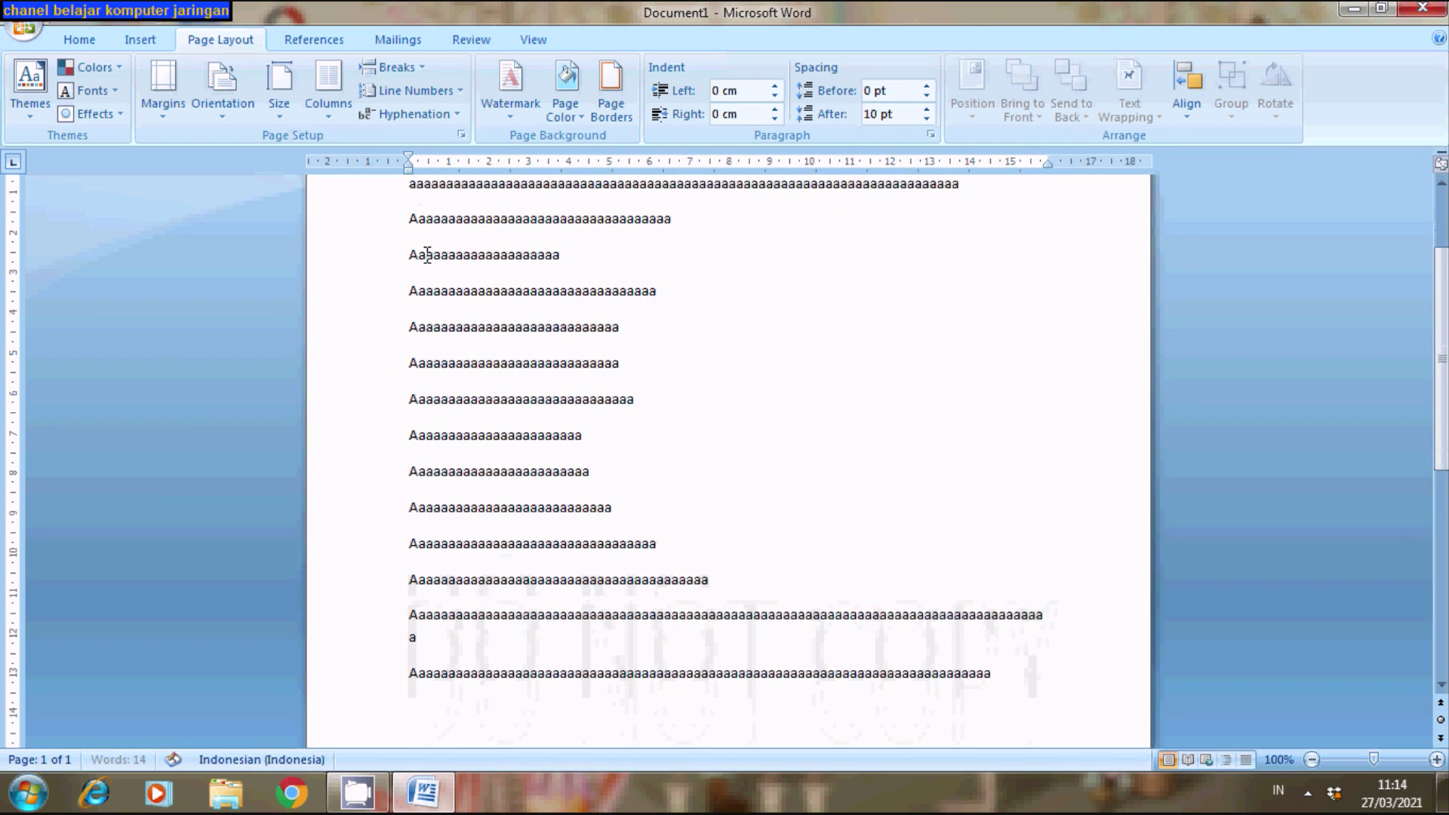
text(aaaaaaaaaaaaaaaaaaaaaaaaaaaaaa)
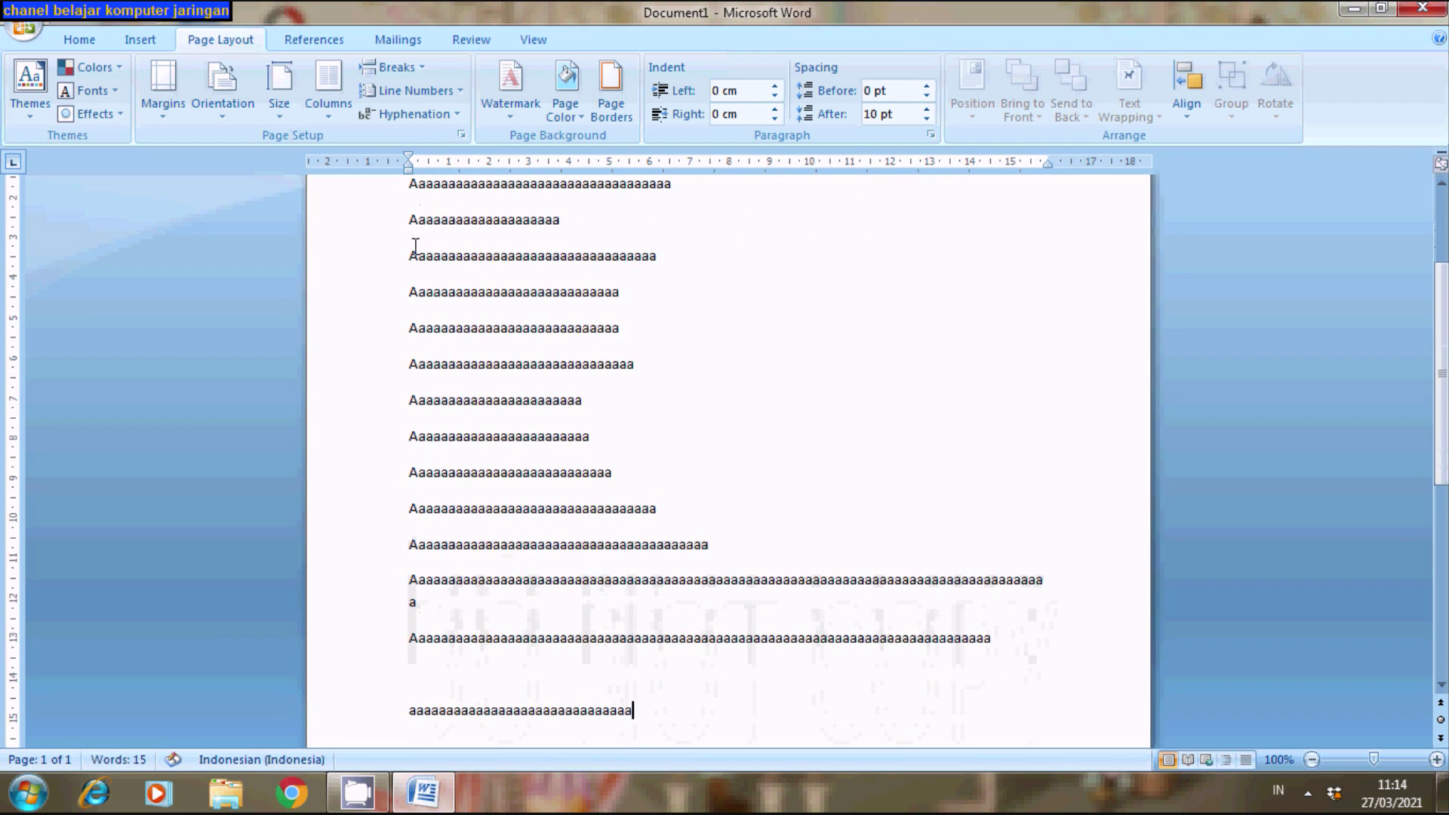
mouse_move(1436, 412)
mouse_down()
mouse_move(1432, 330)
mouse_move(1433, 416)
mouse_up()
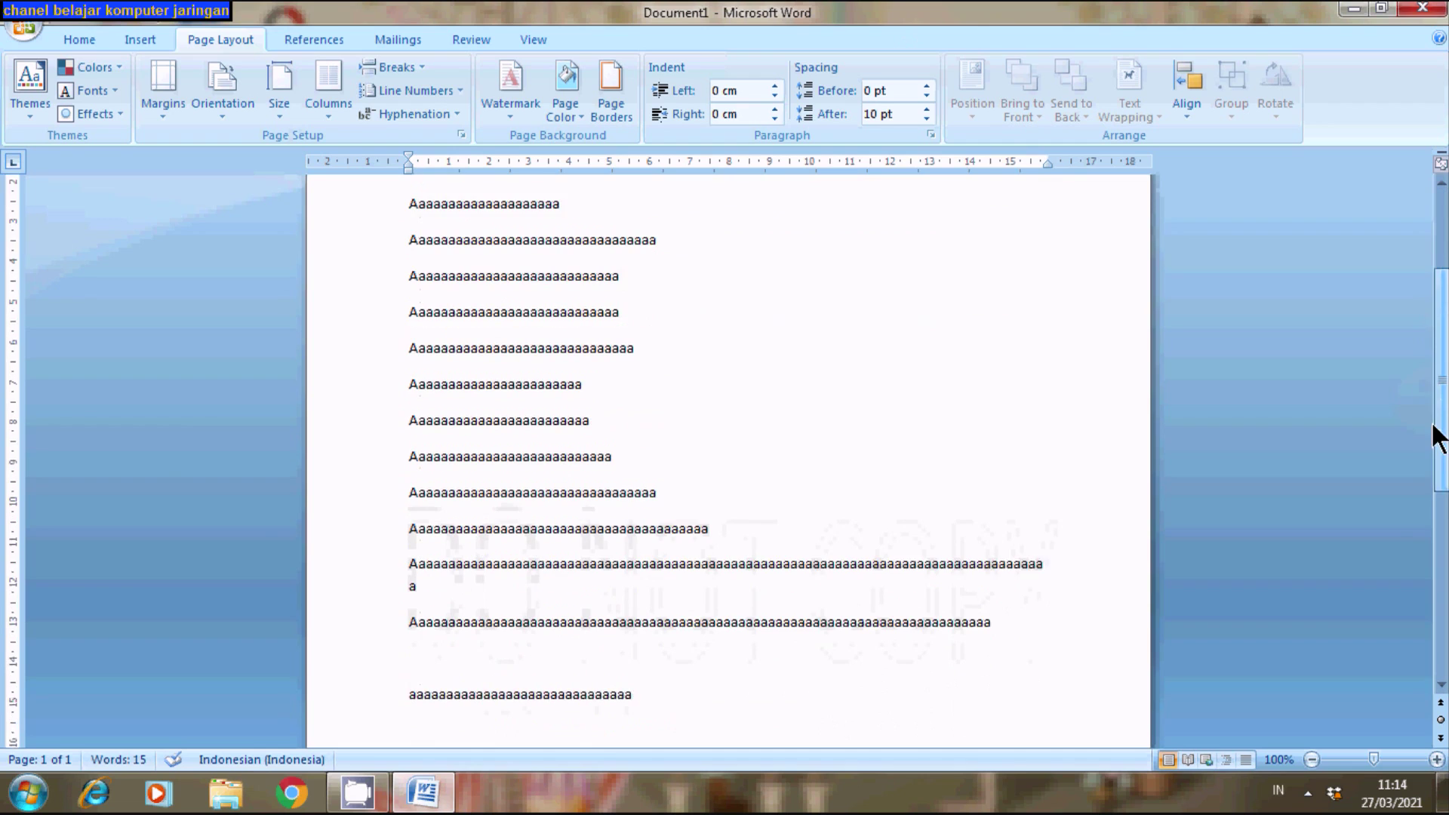
mouse_move(640, 689)
mouse_down()
mouse_move(459, 489)
mouse_move(754, 502)
mouse_up()
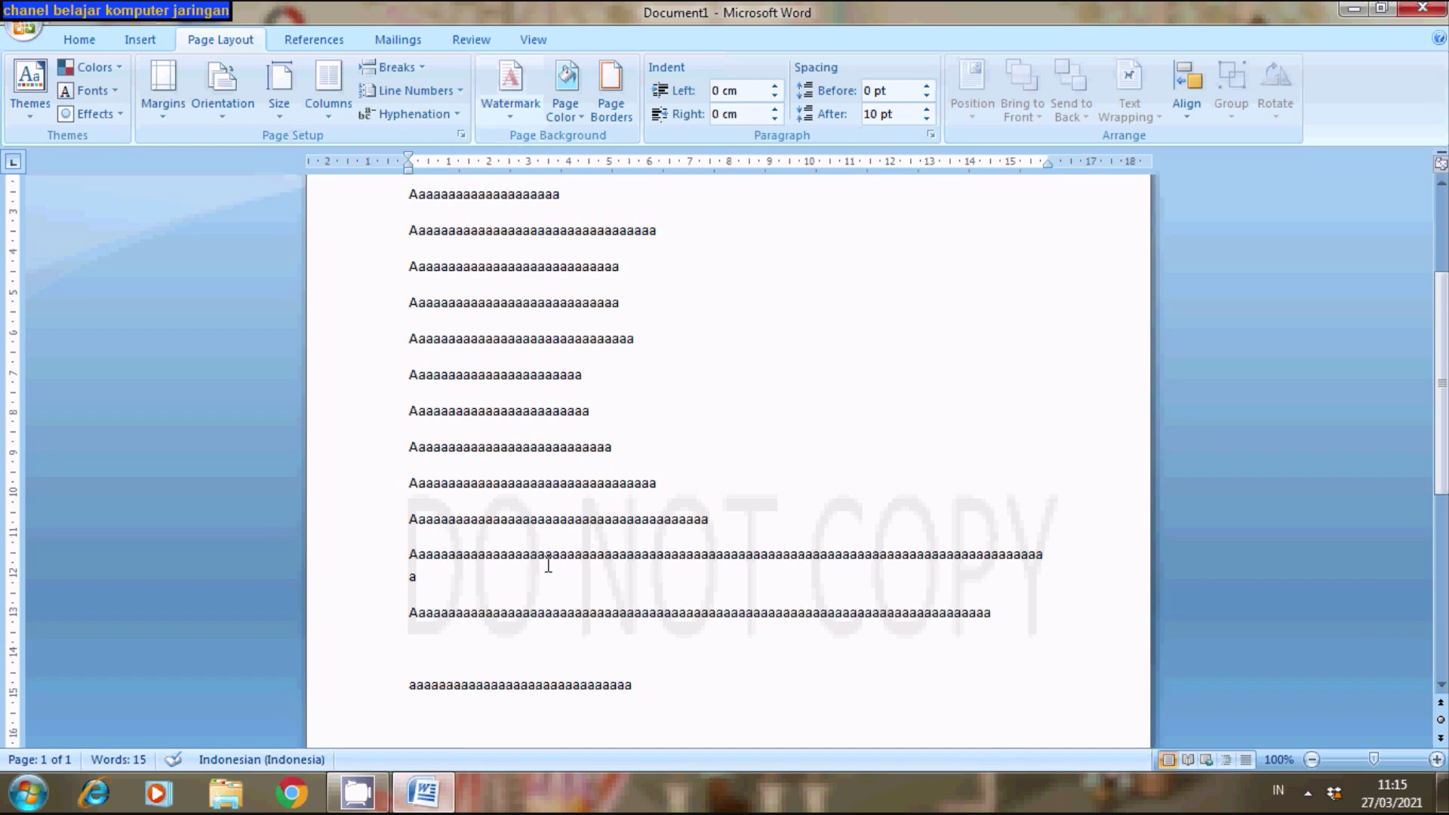
Replace the DO NOT COPY text with ASLI in Custom Watermark and apply it.
click(504, 112)
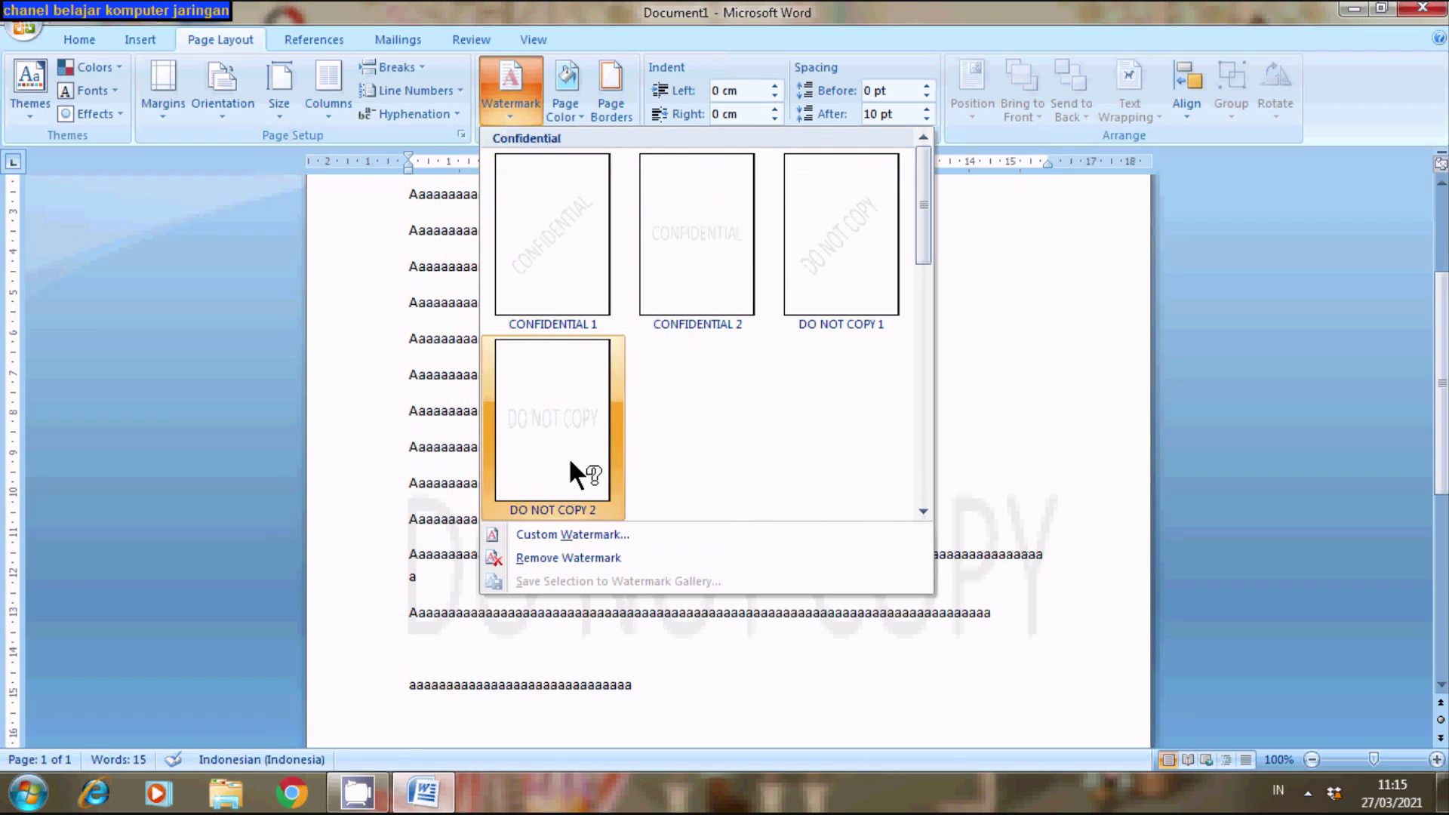
click(546, 534)
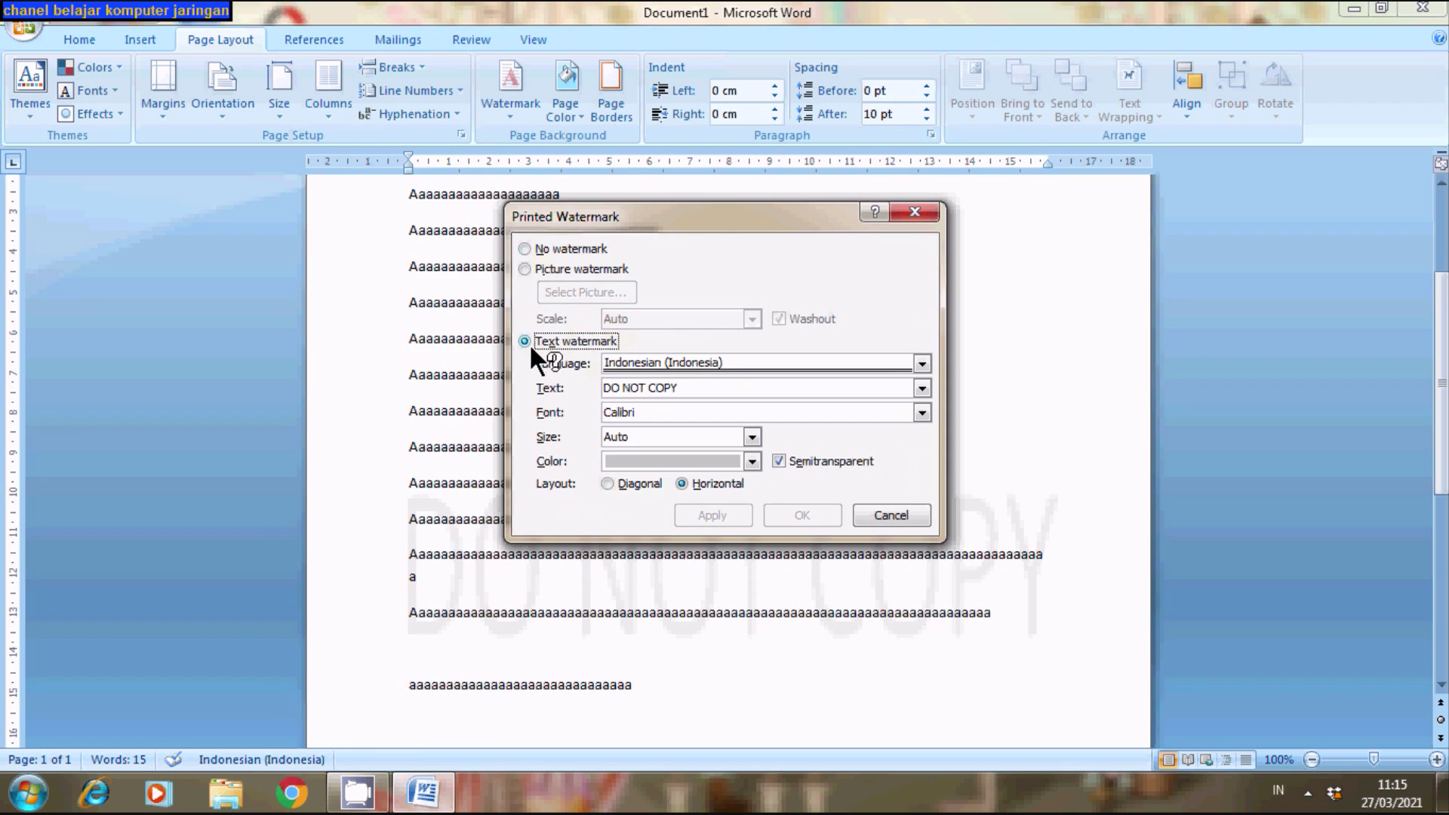
drag(689, 388, 592, 390)
text(AS)
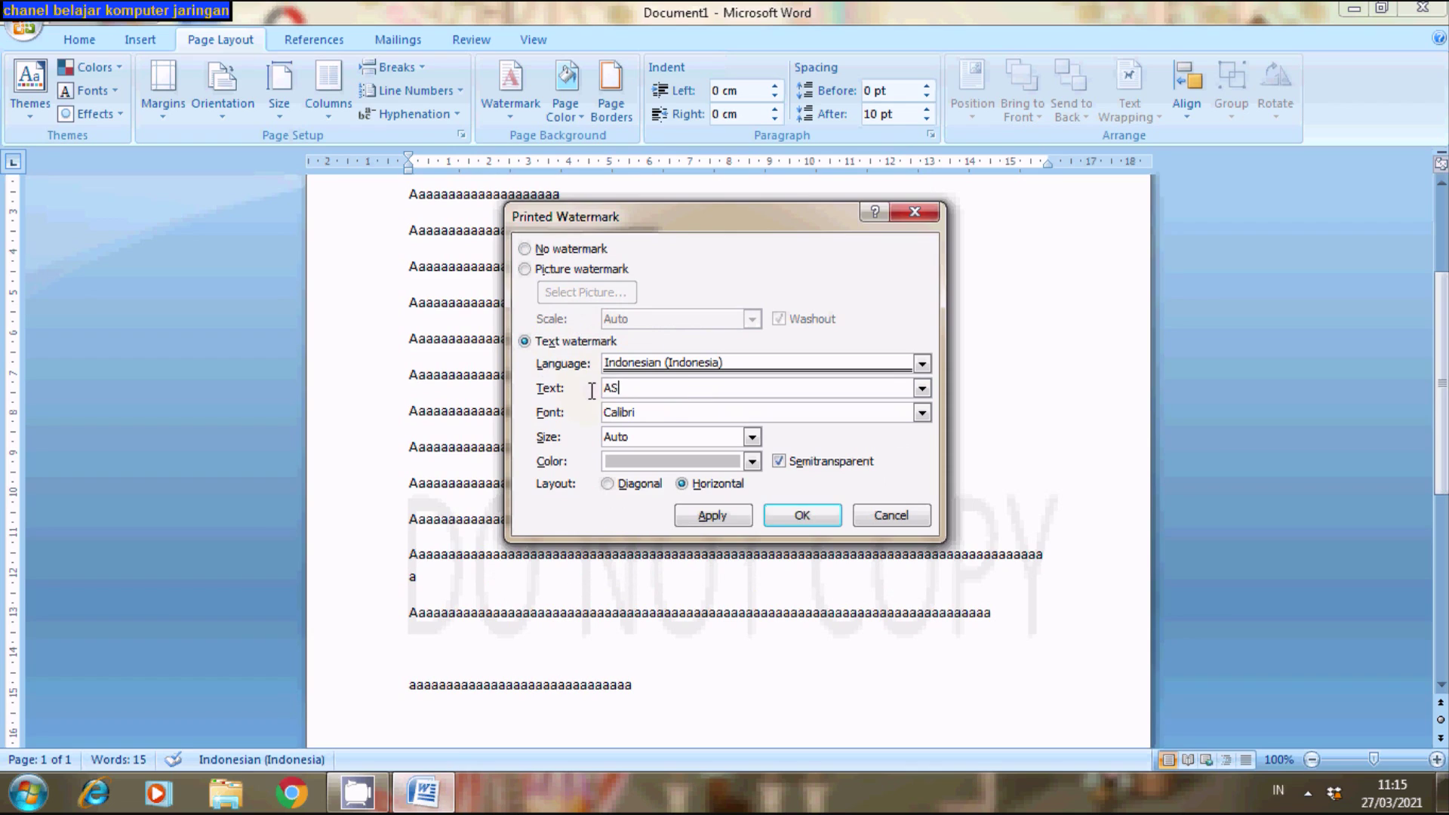
text(LI)
click(921, 413)
click(921, 413)
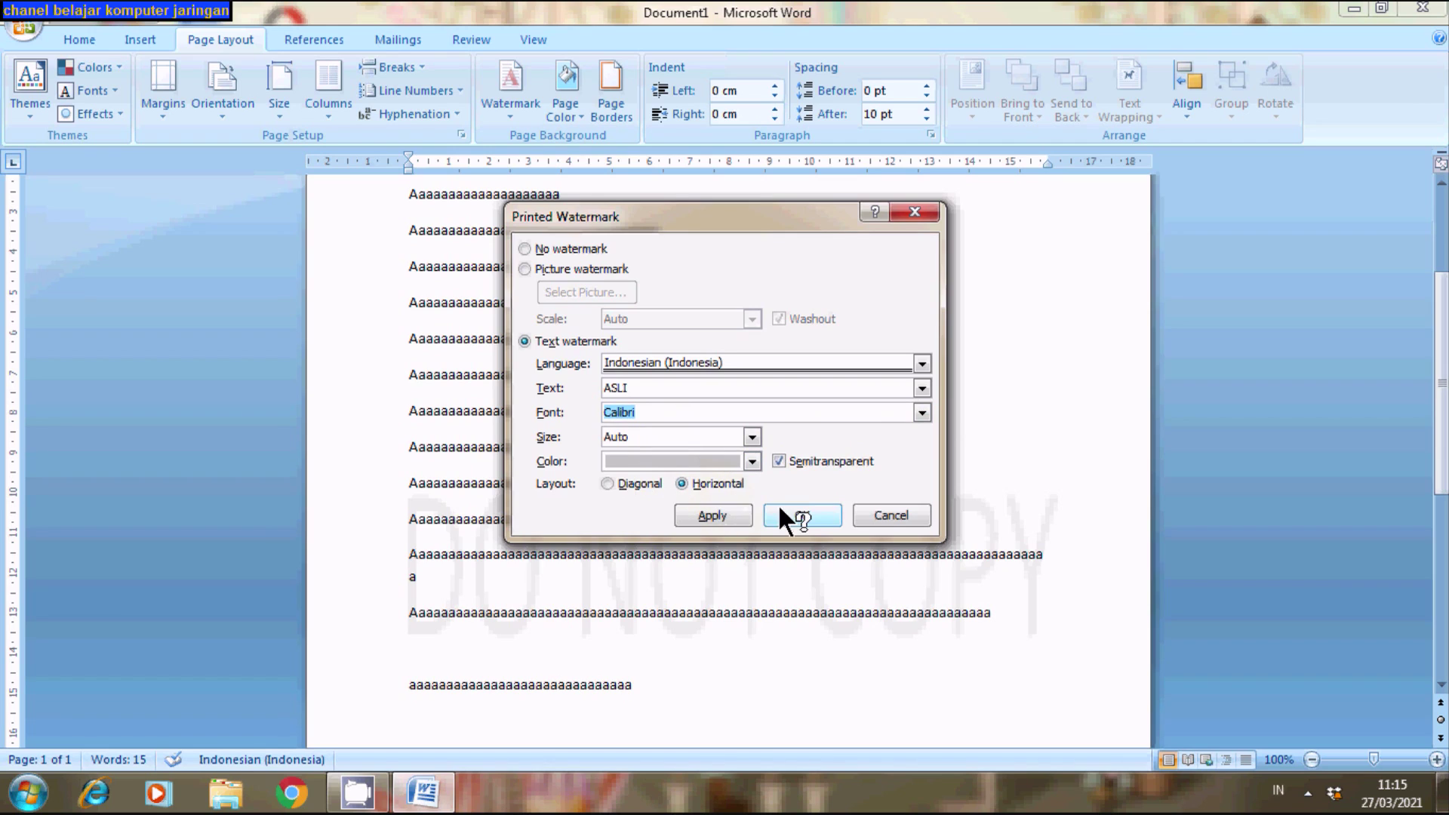
click(736, 515)
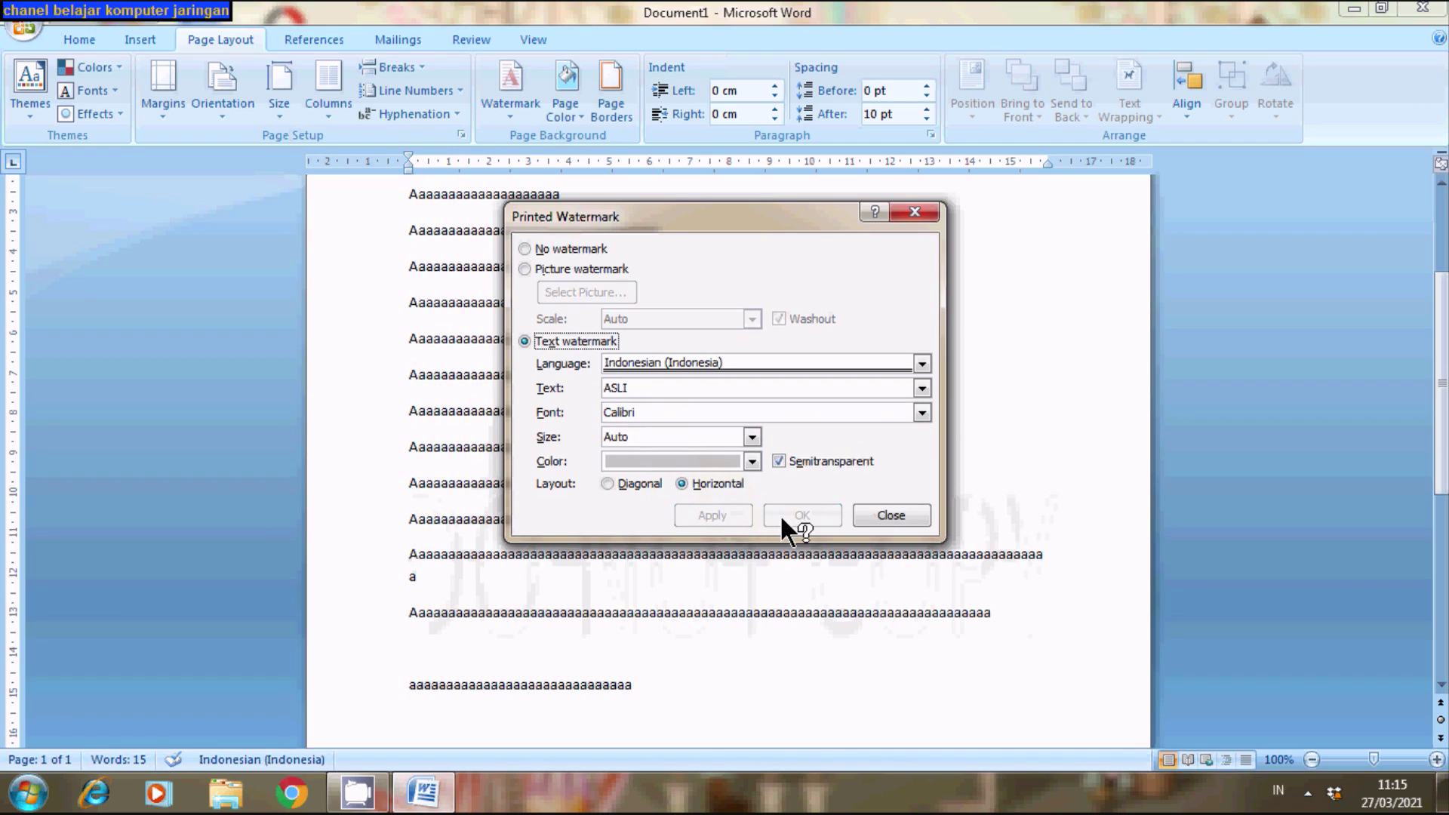
click(881, 517)
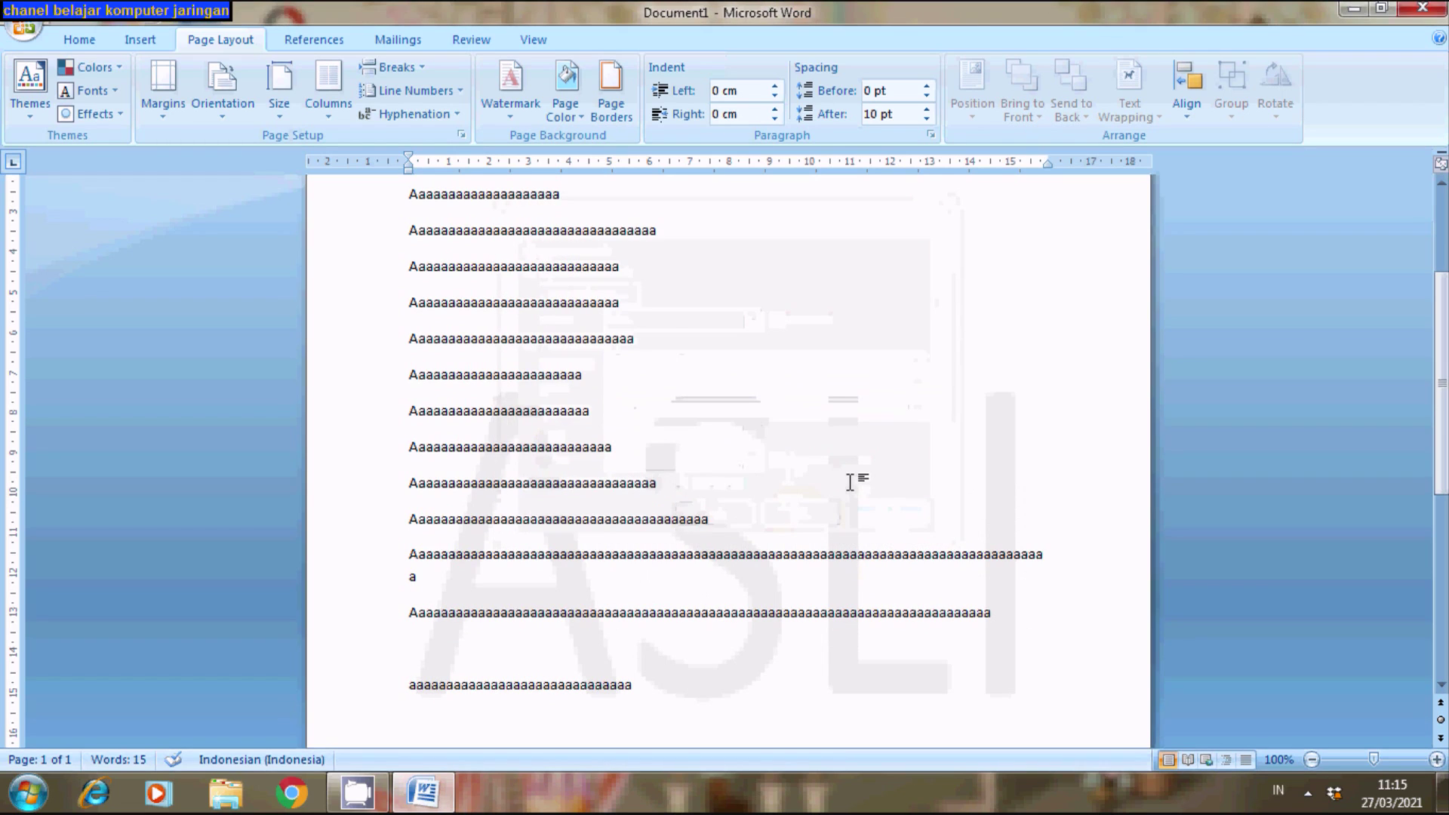
Change the ASLI watermark layout to Diagonal.
click(509, 107)
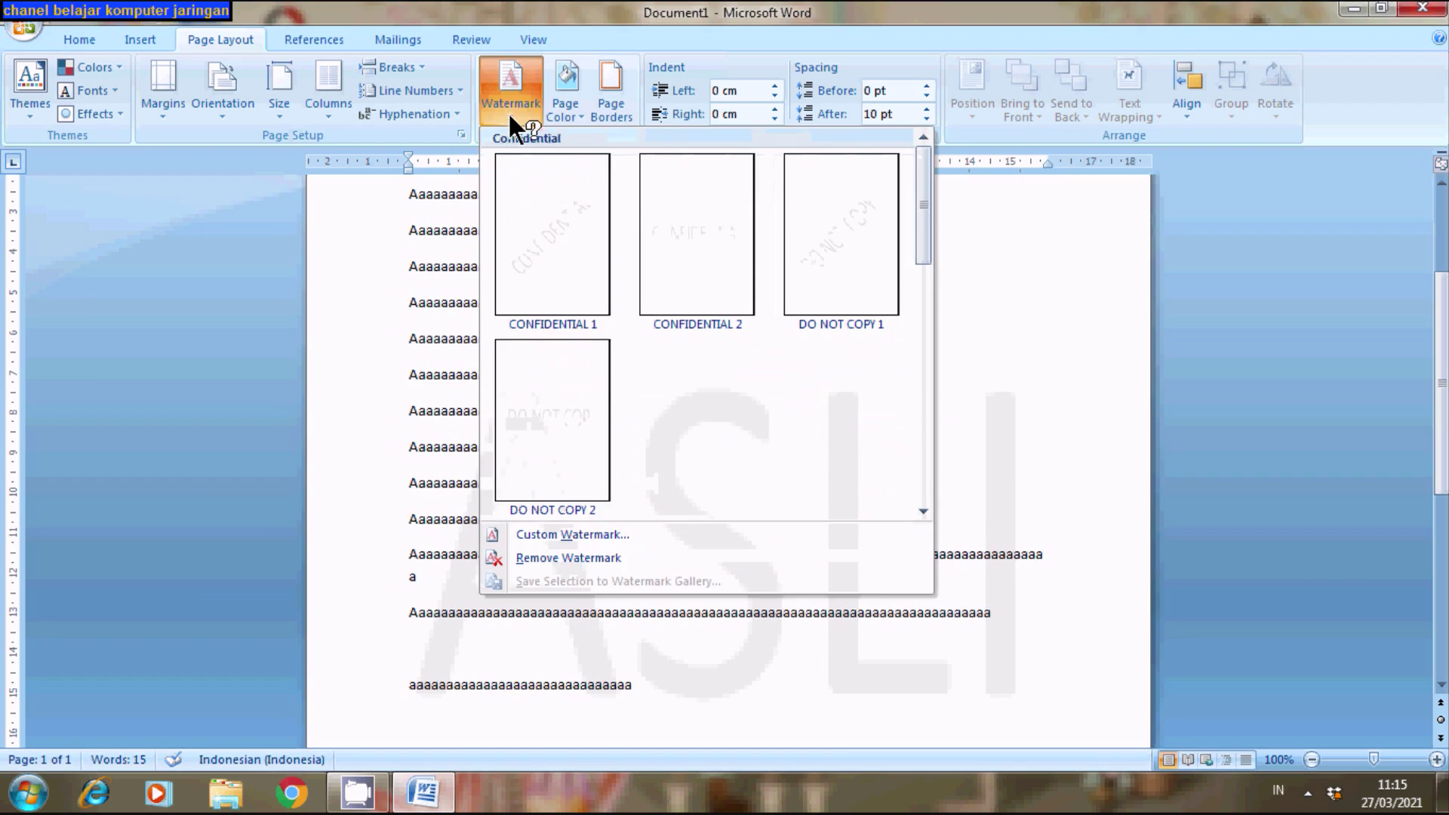
click(586, 535)
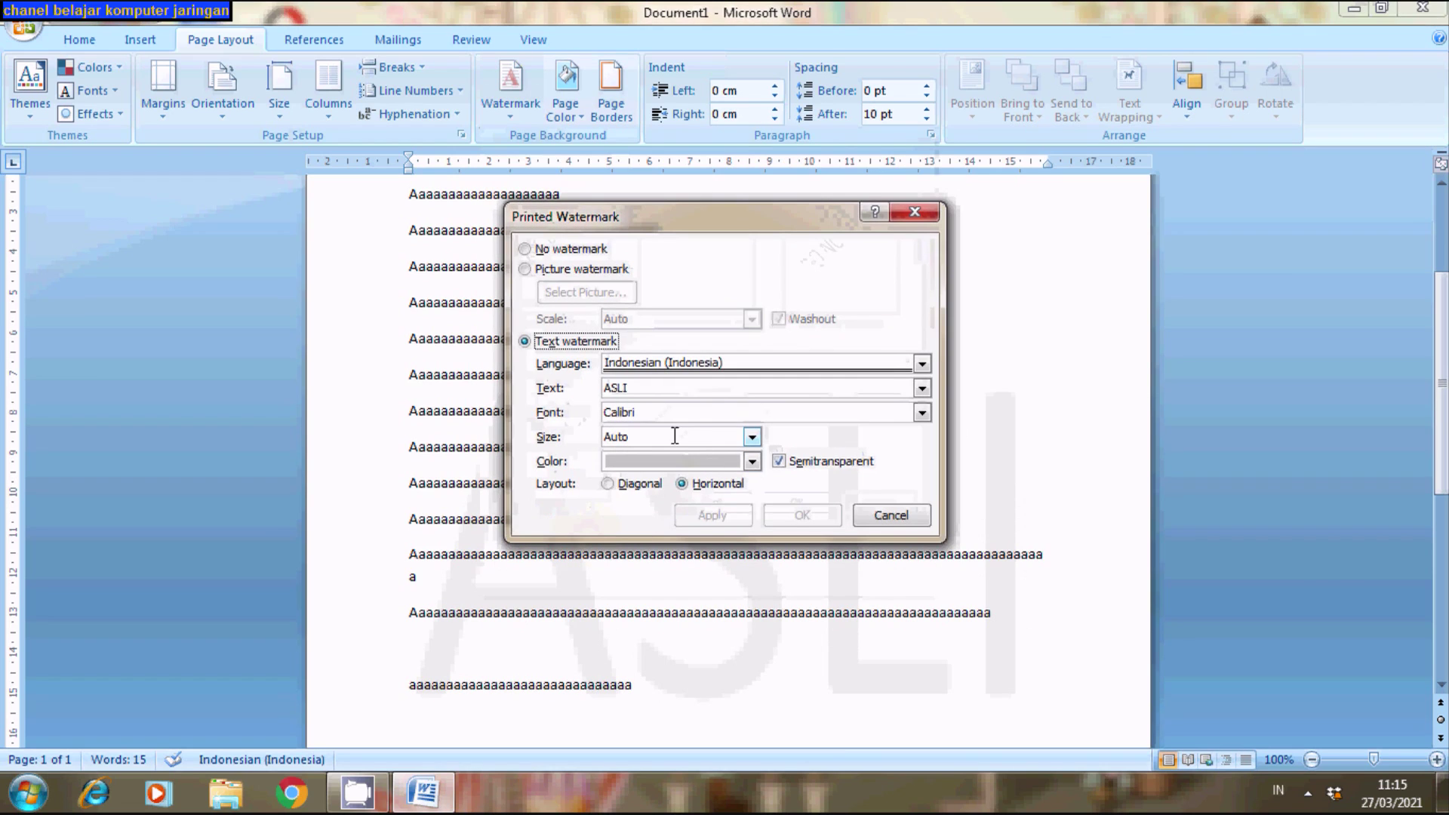
click(609, 482)
click(795, 517)
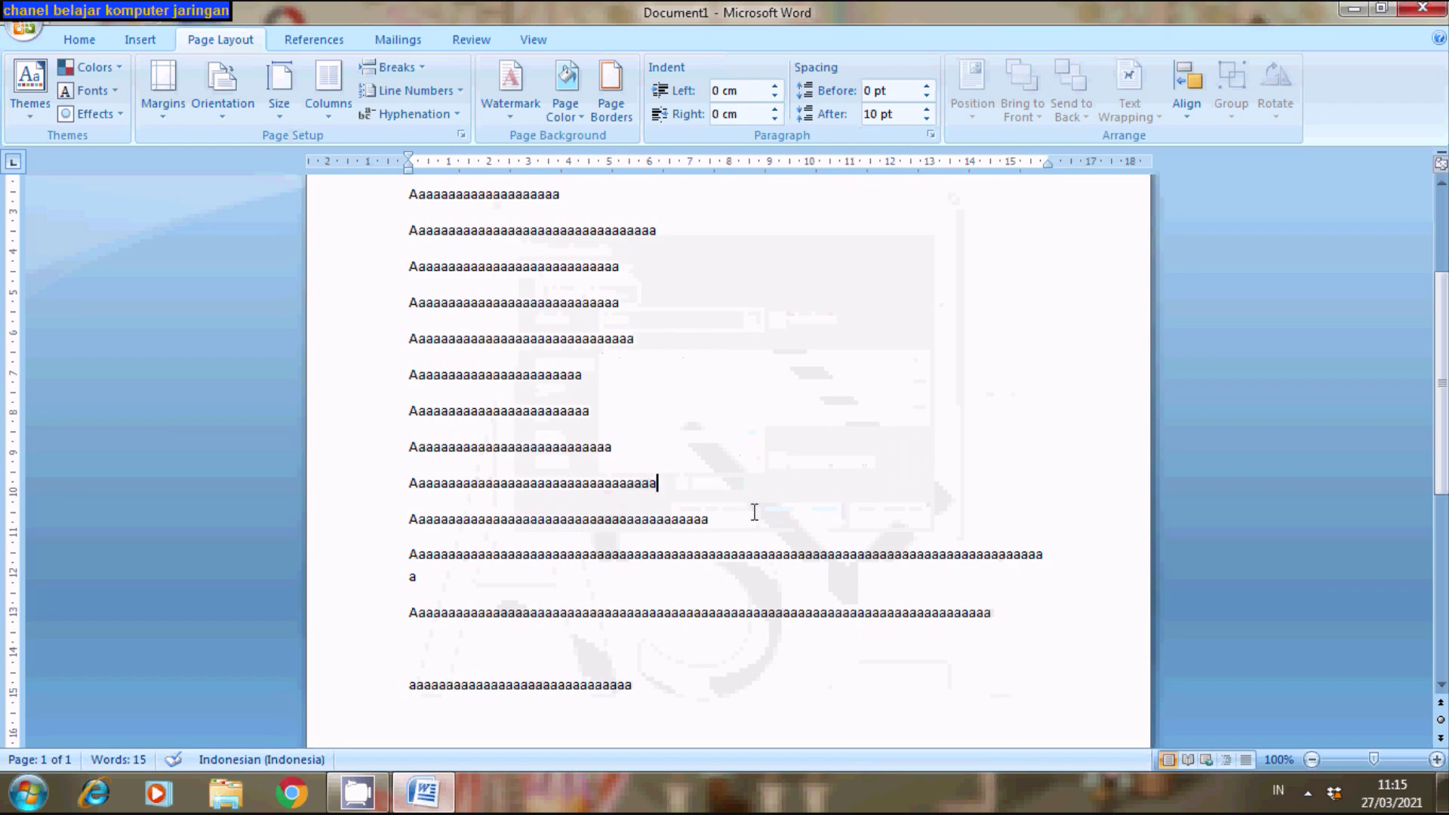
scroll(1446, 474, down, 2)
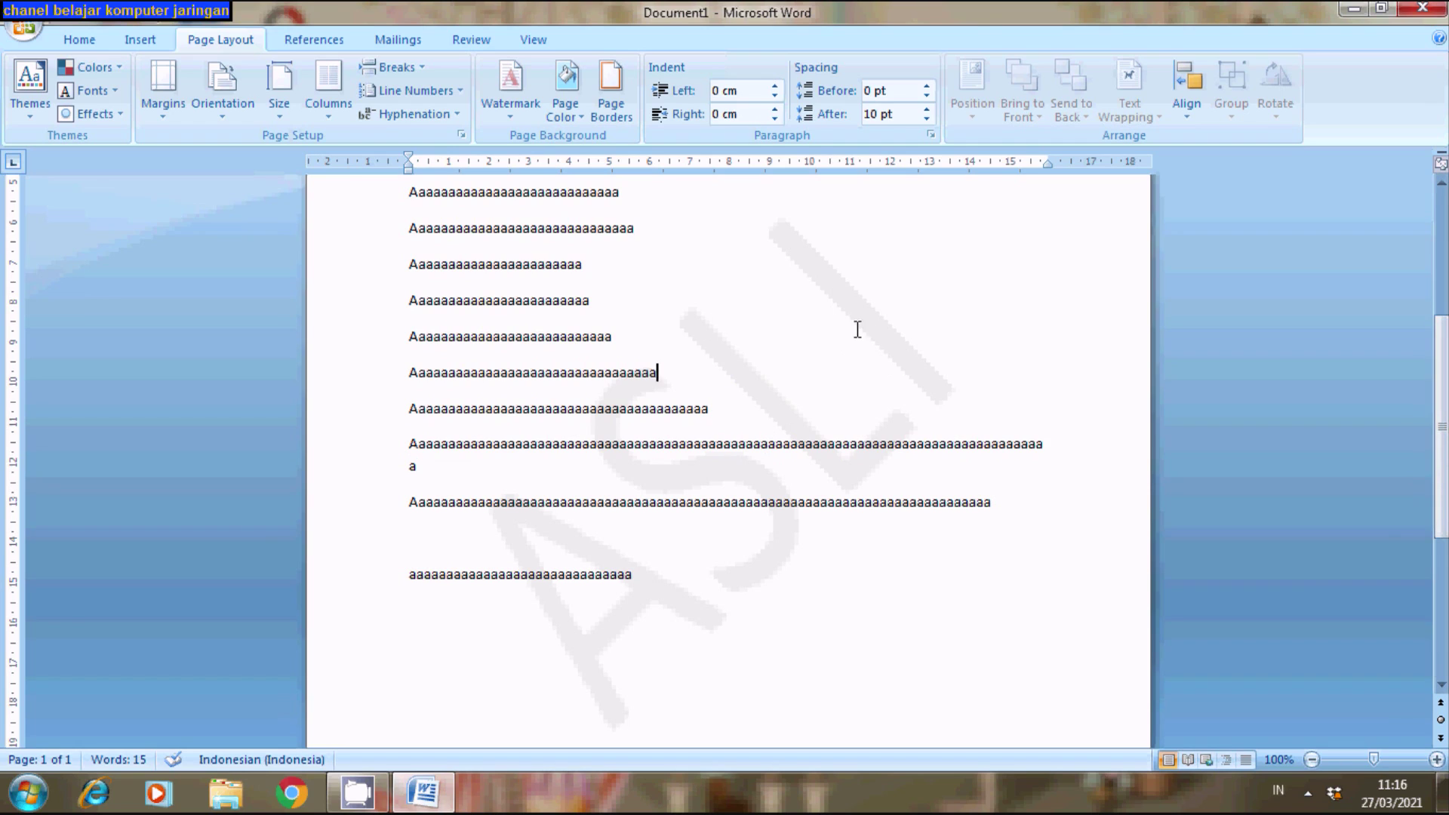
Switch to a picture watermark using 'subcribe dan lonceng' and apply it.
click(509, 113)
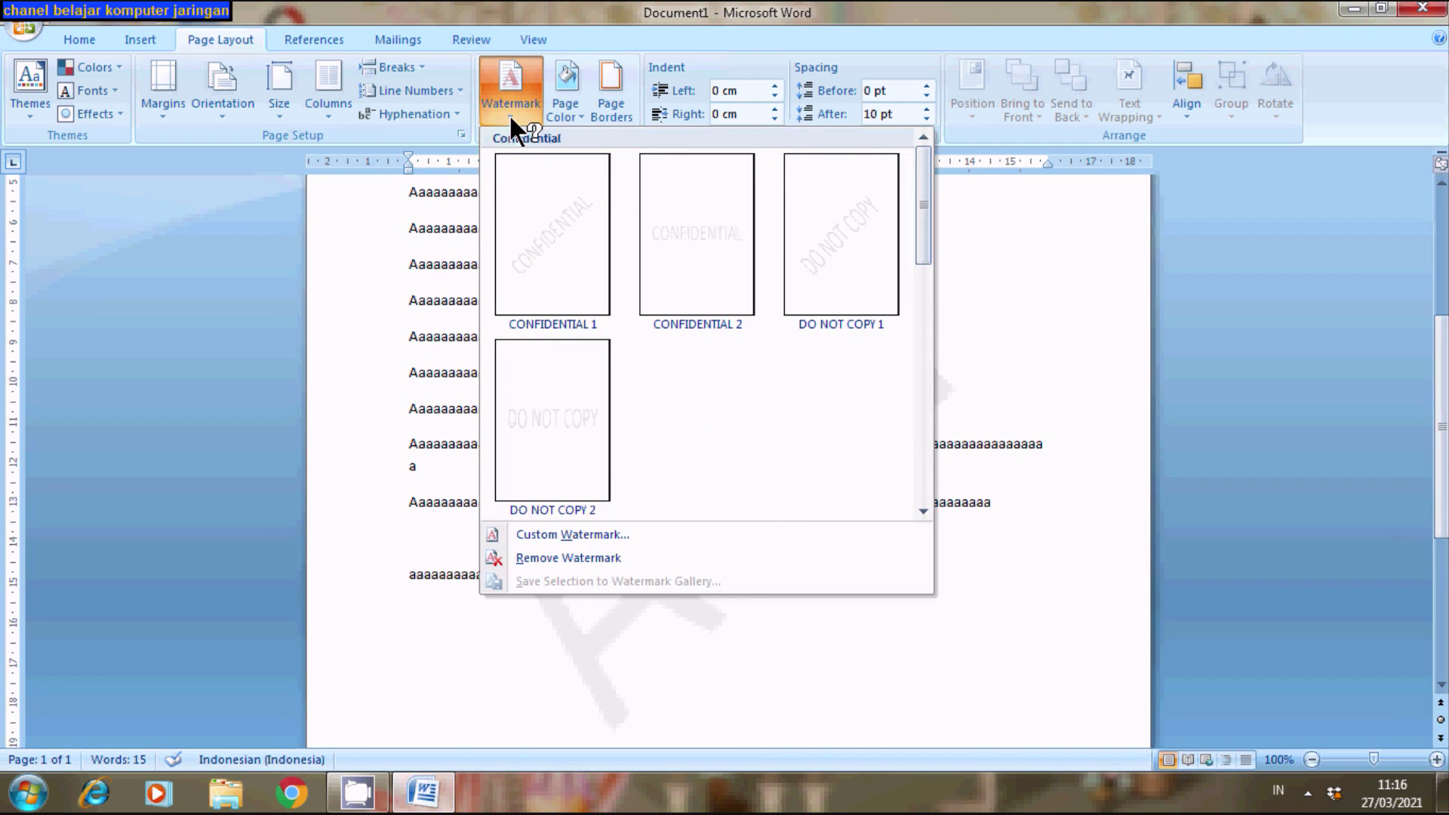
click(579, 535)
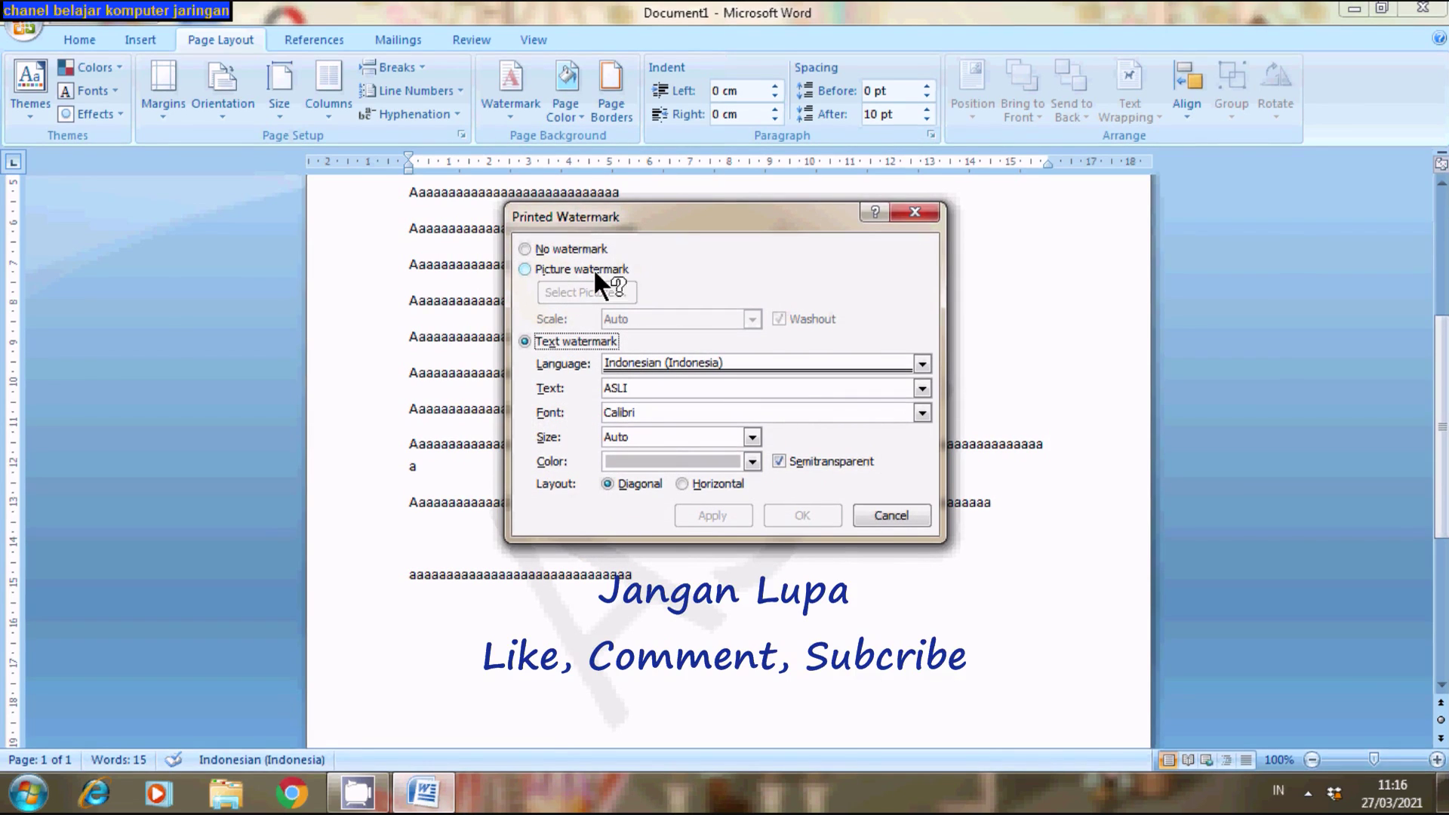
click(524, 270)
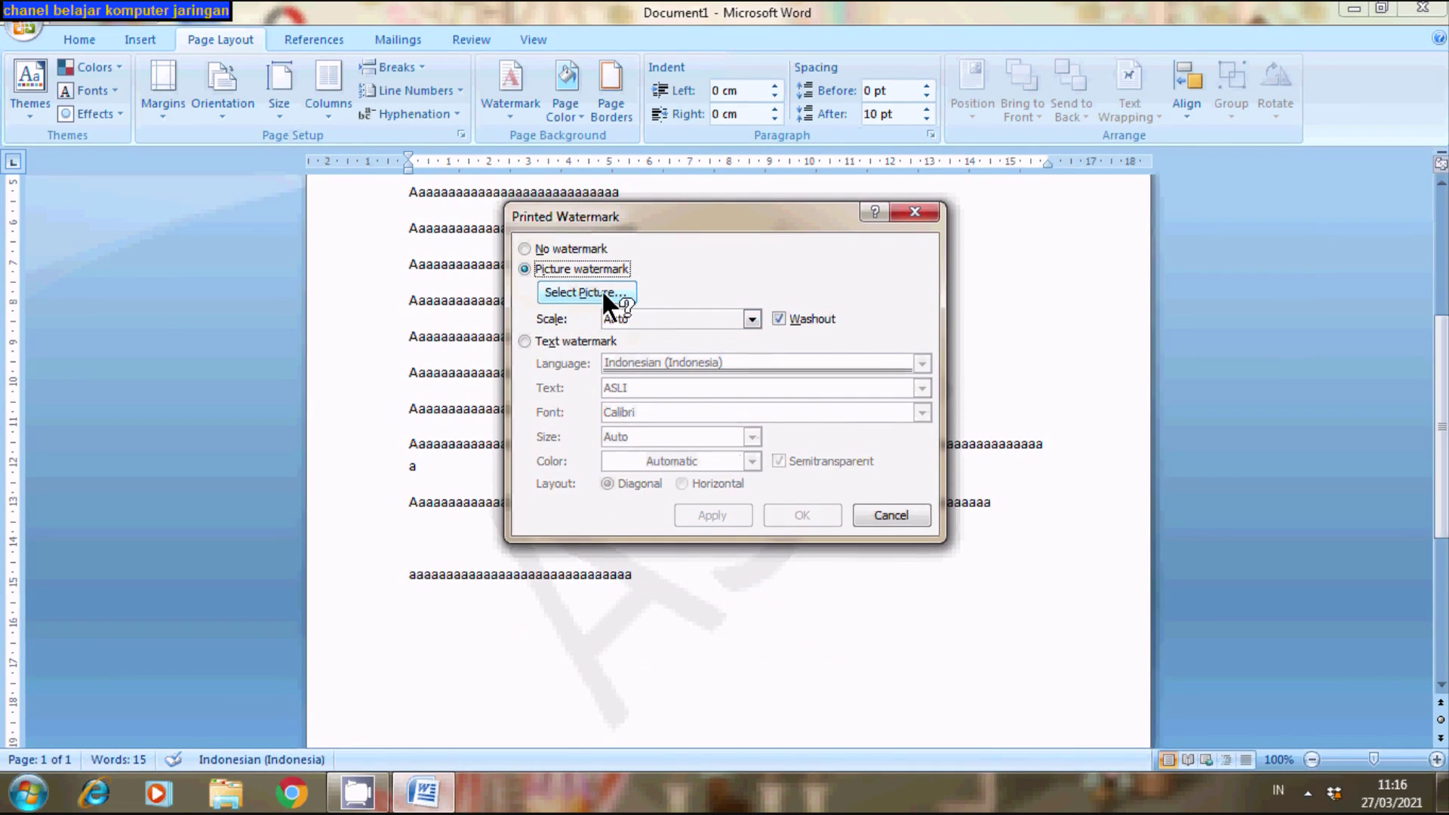
click(575, 295)
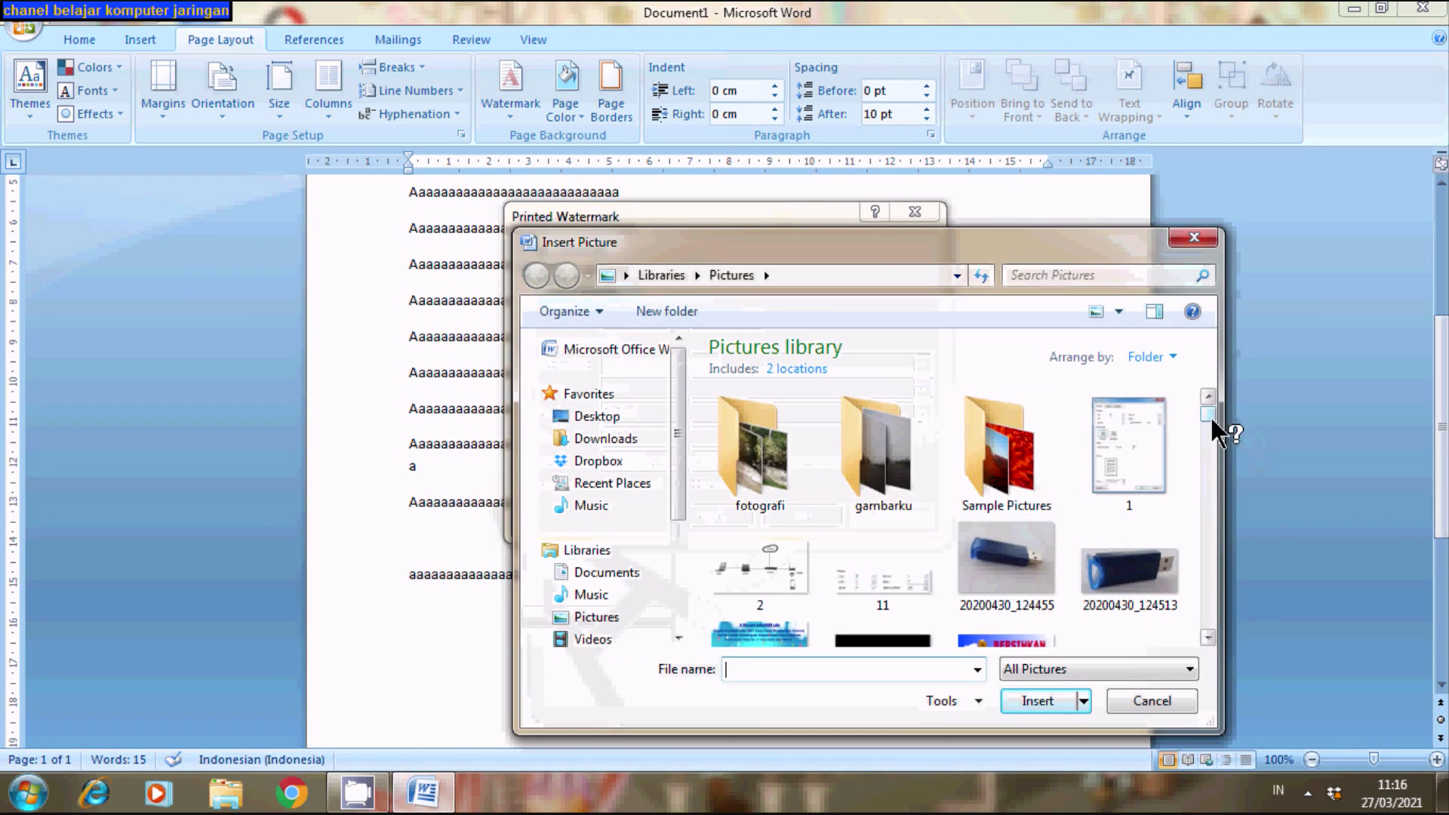
mouse_move(1207, 415)
mouse_down()
mouse_move(1206, 644)
mouse_move(1196, 596)
mouse_up()
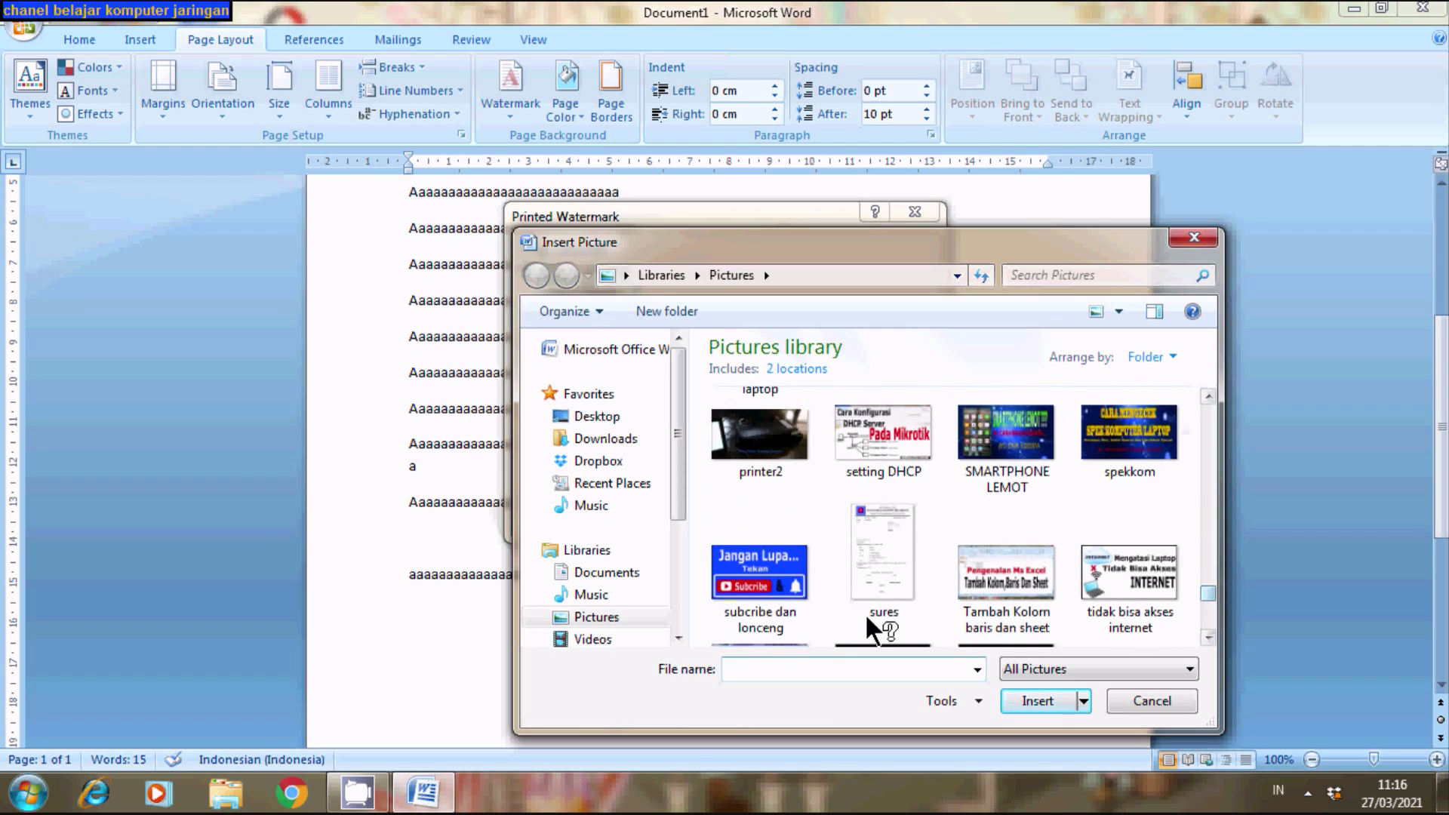
click(747, 567)
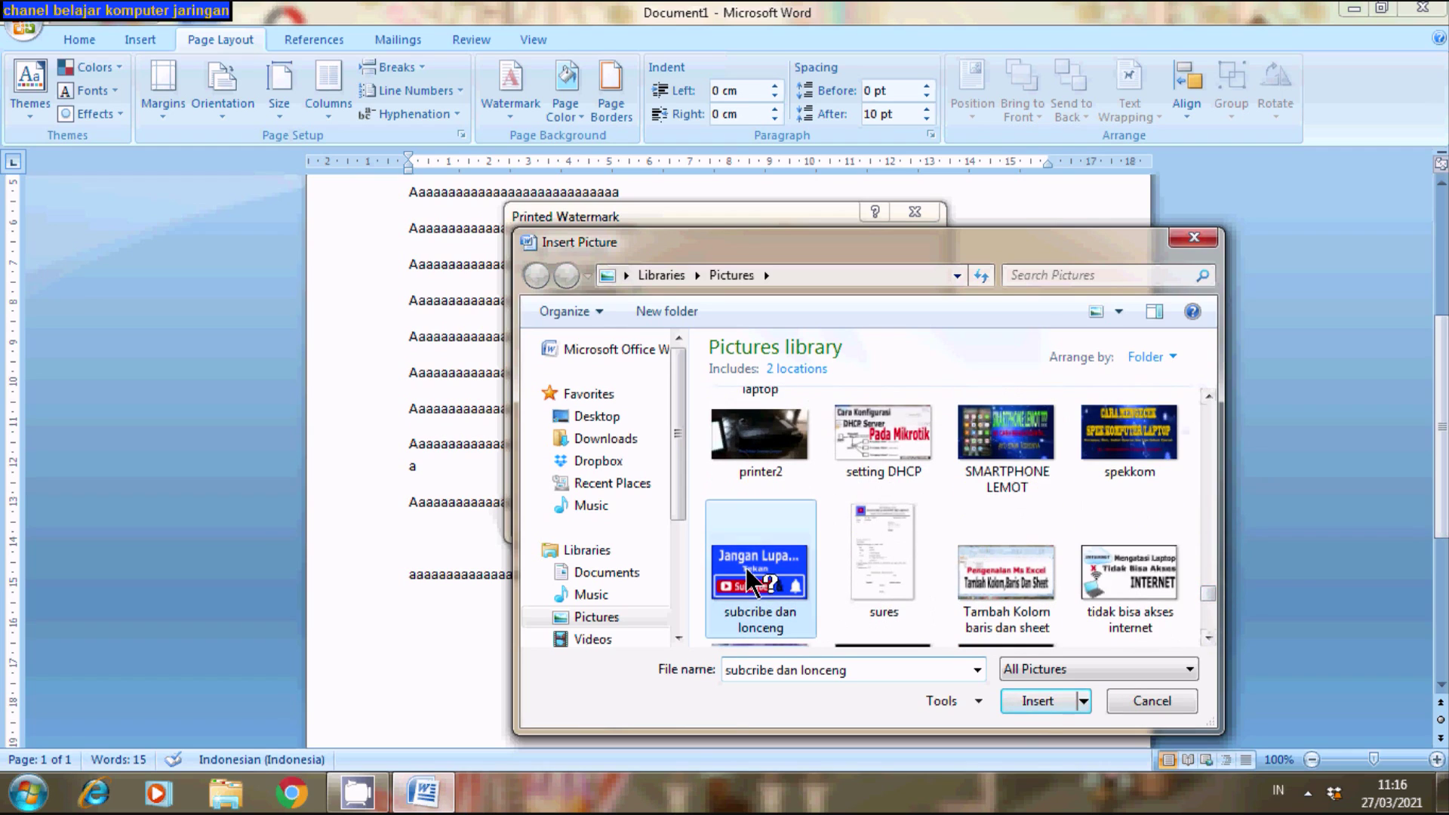
click(1037, 701)
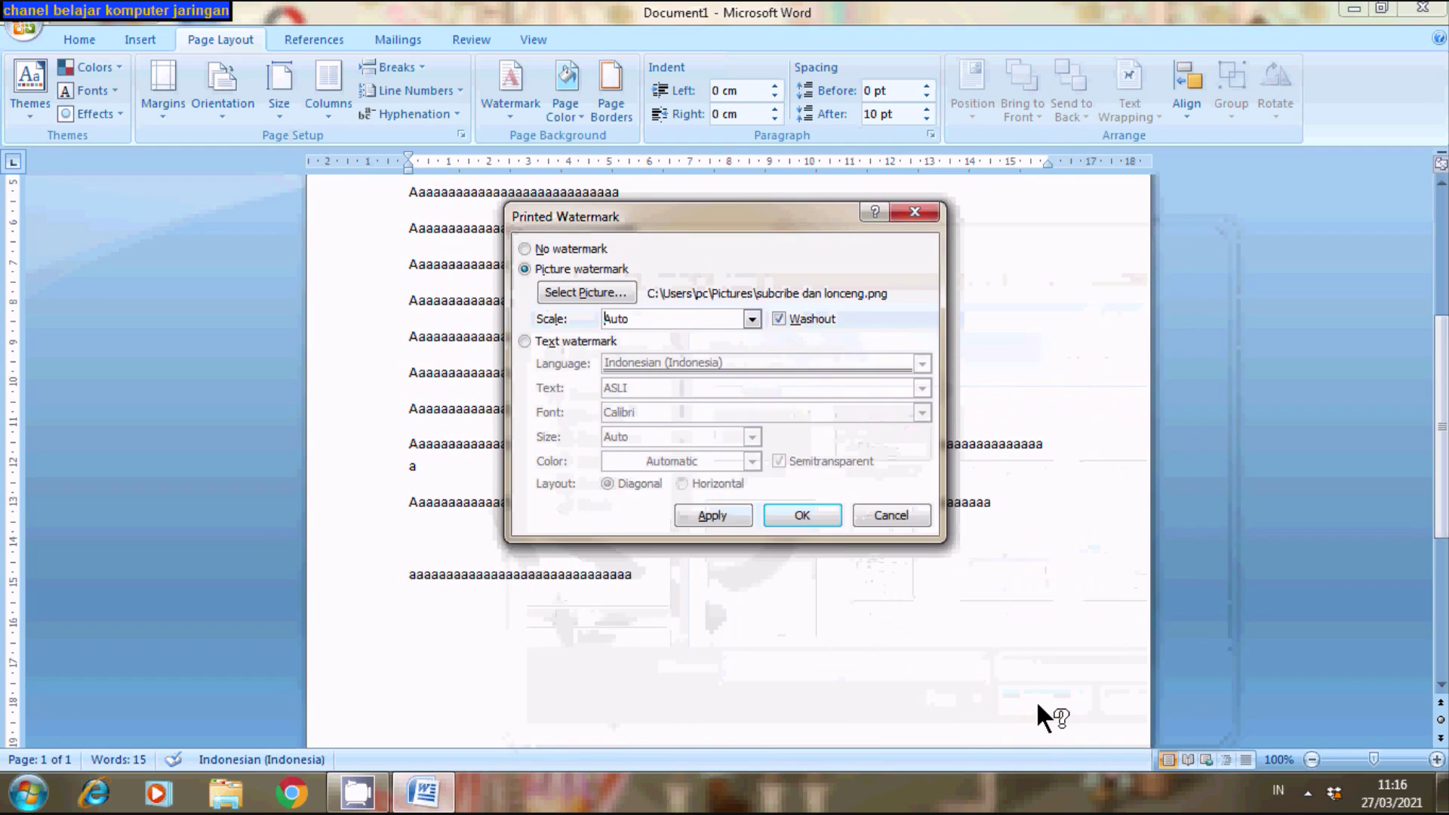
click(729, 514)
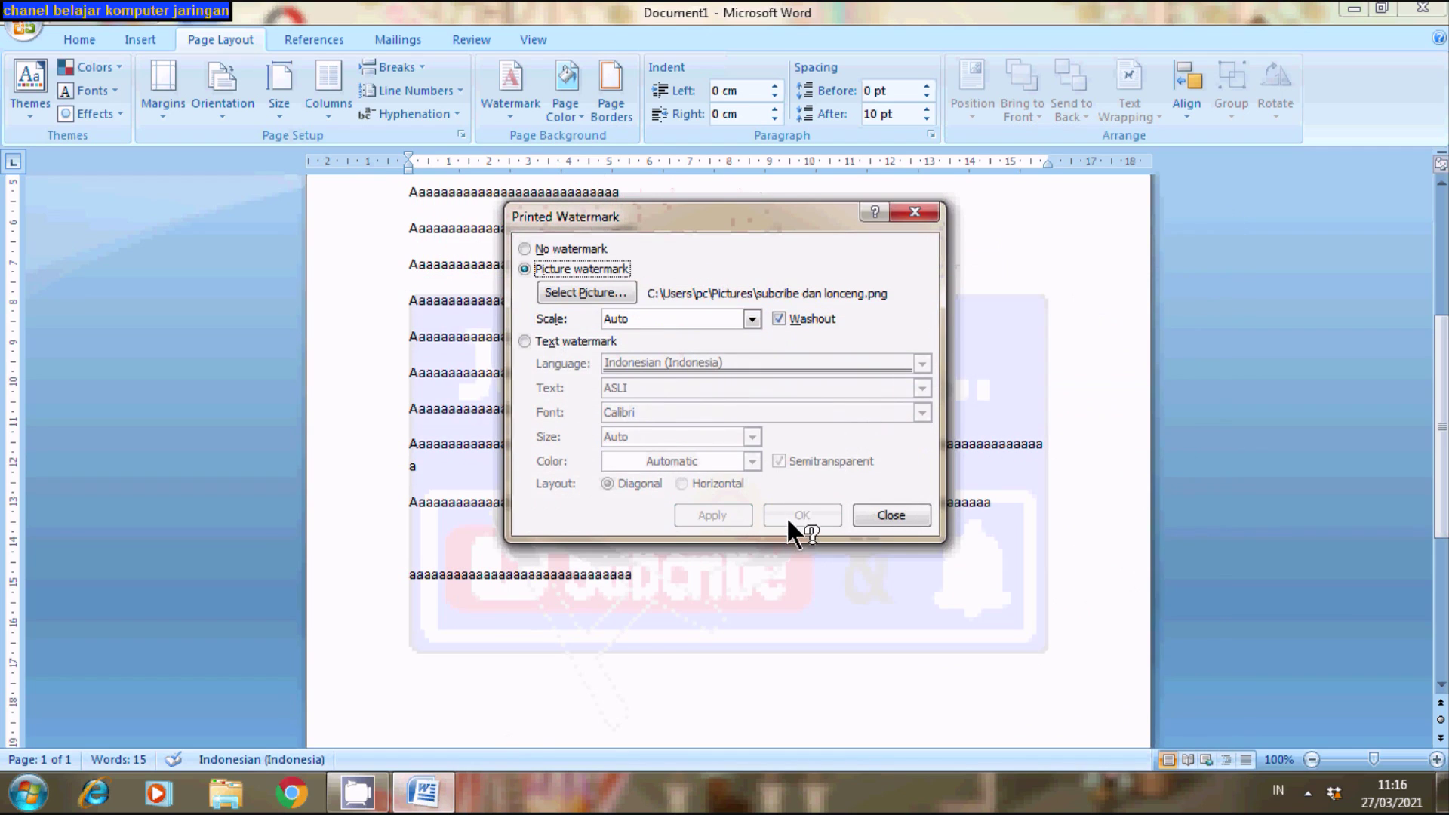
Confirm the picture watermark settings and scroll through the page to check the Subscribe graphic.
click(882, 513)
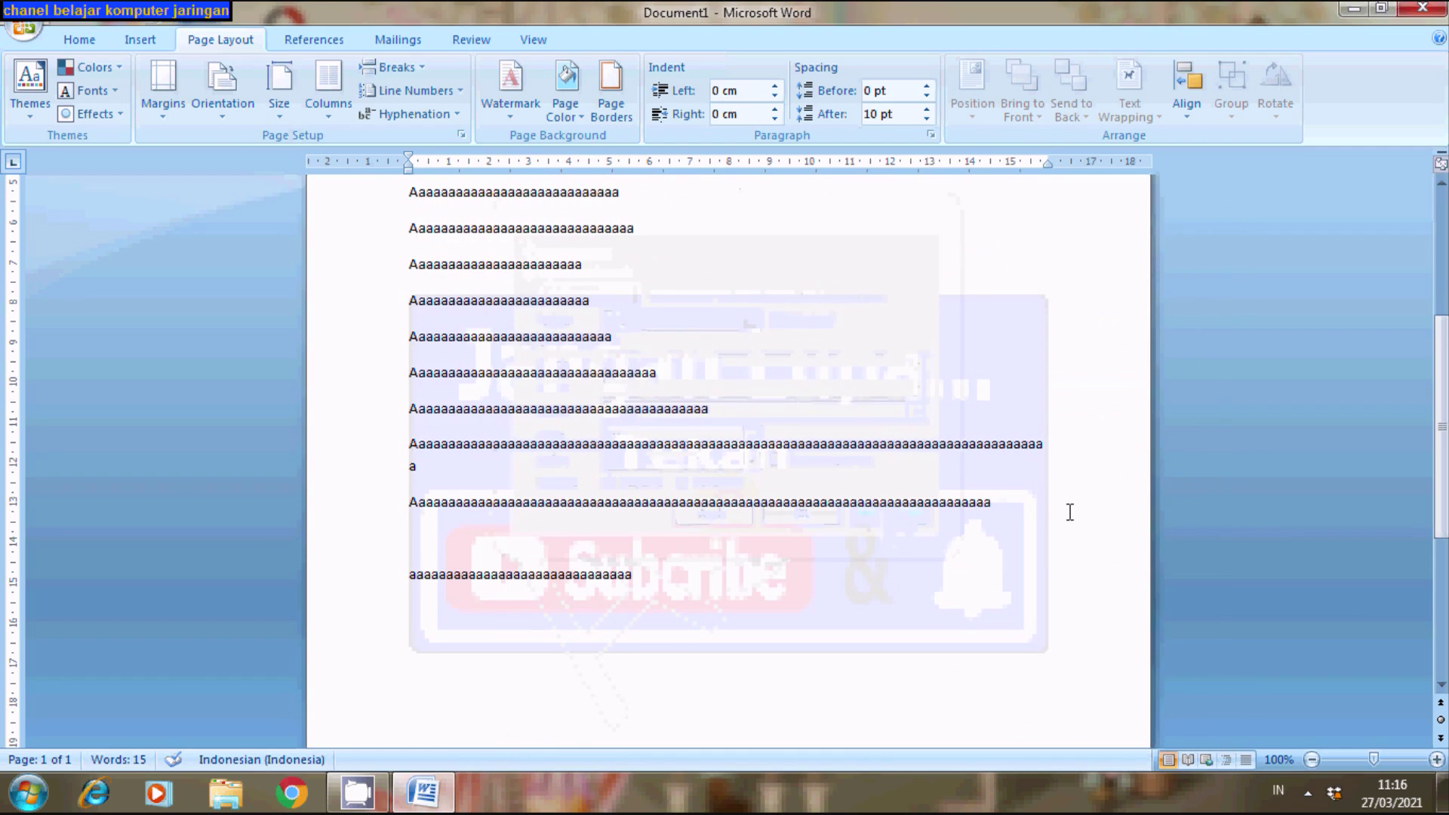
scroll(1427, 323, up, 5)
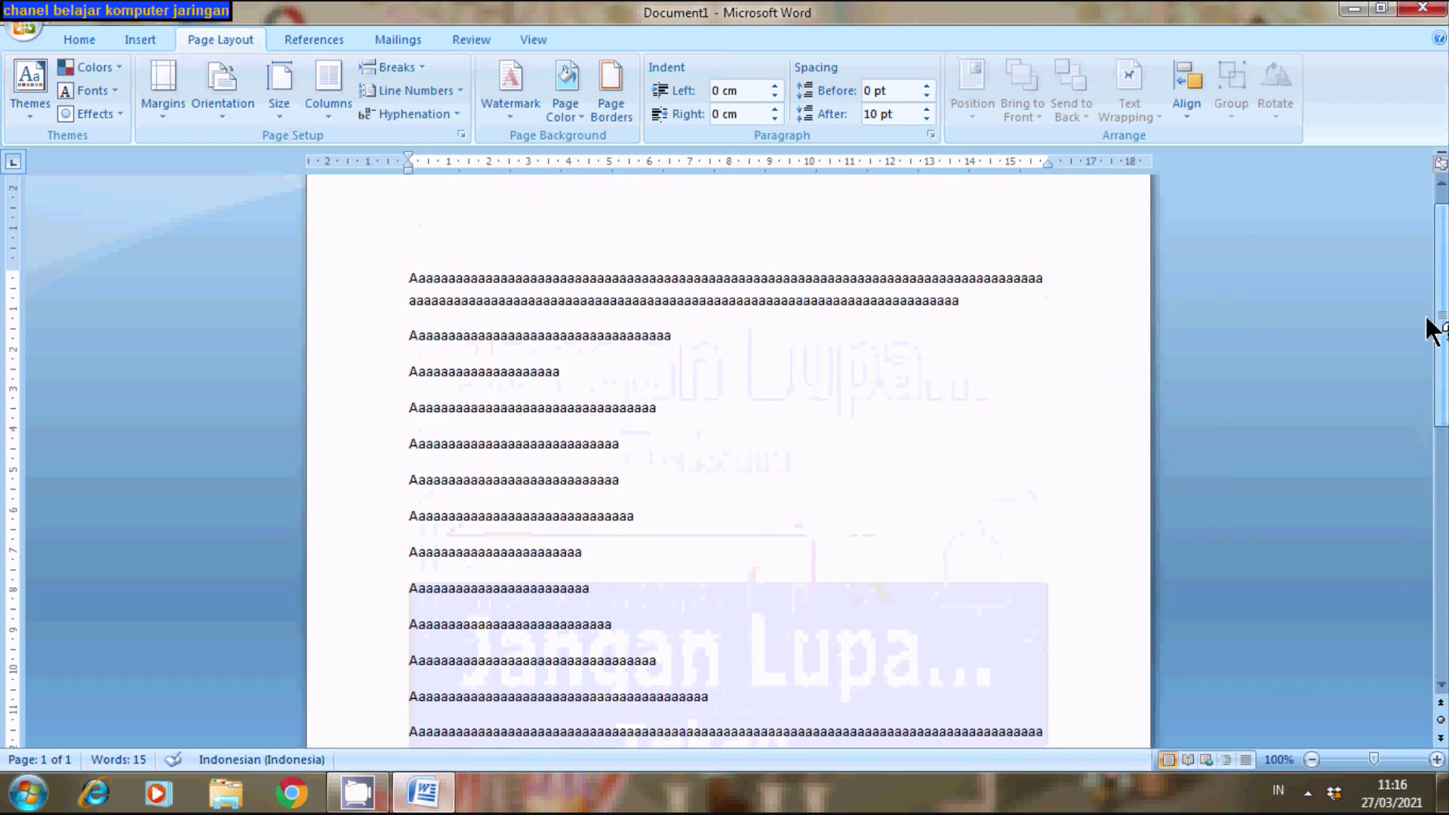
scroll(1426, 323, down, 2)
scroll(1429, 359, down, 2)
scroll(1431, 395, down, 2)
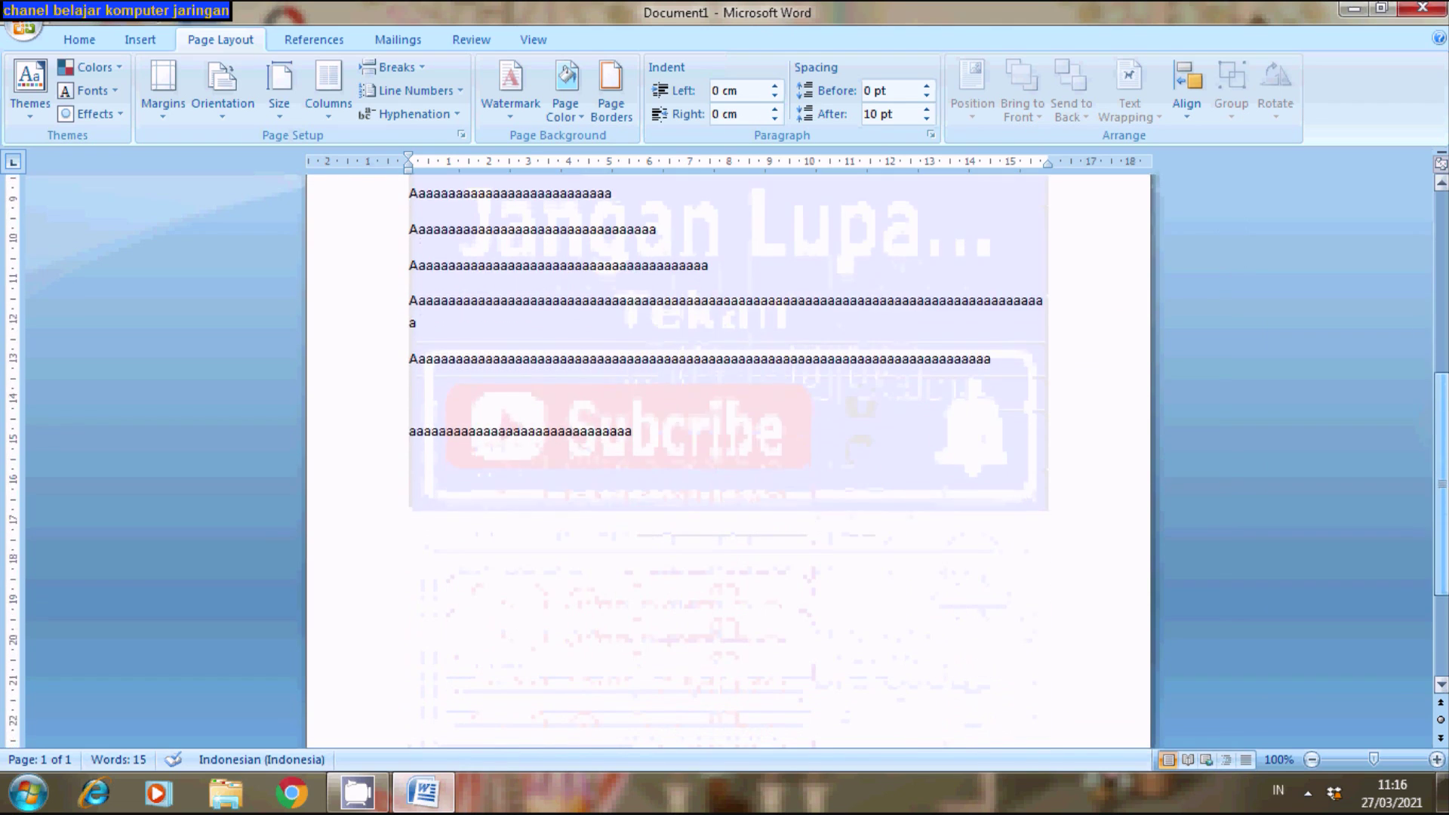
scroll(1434, 431, down, 2)
scroll(1431, 426, up, 1)
scroll(1427, 417, up, 1)
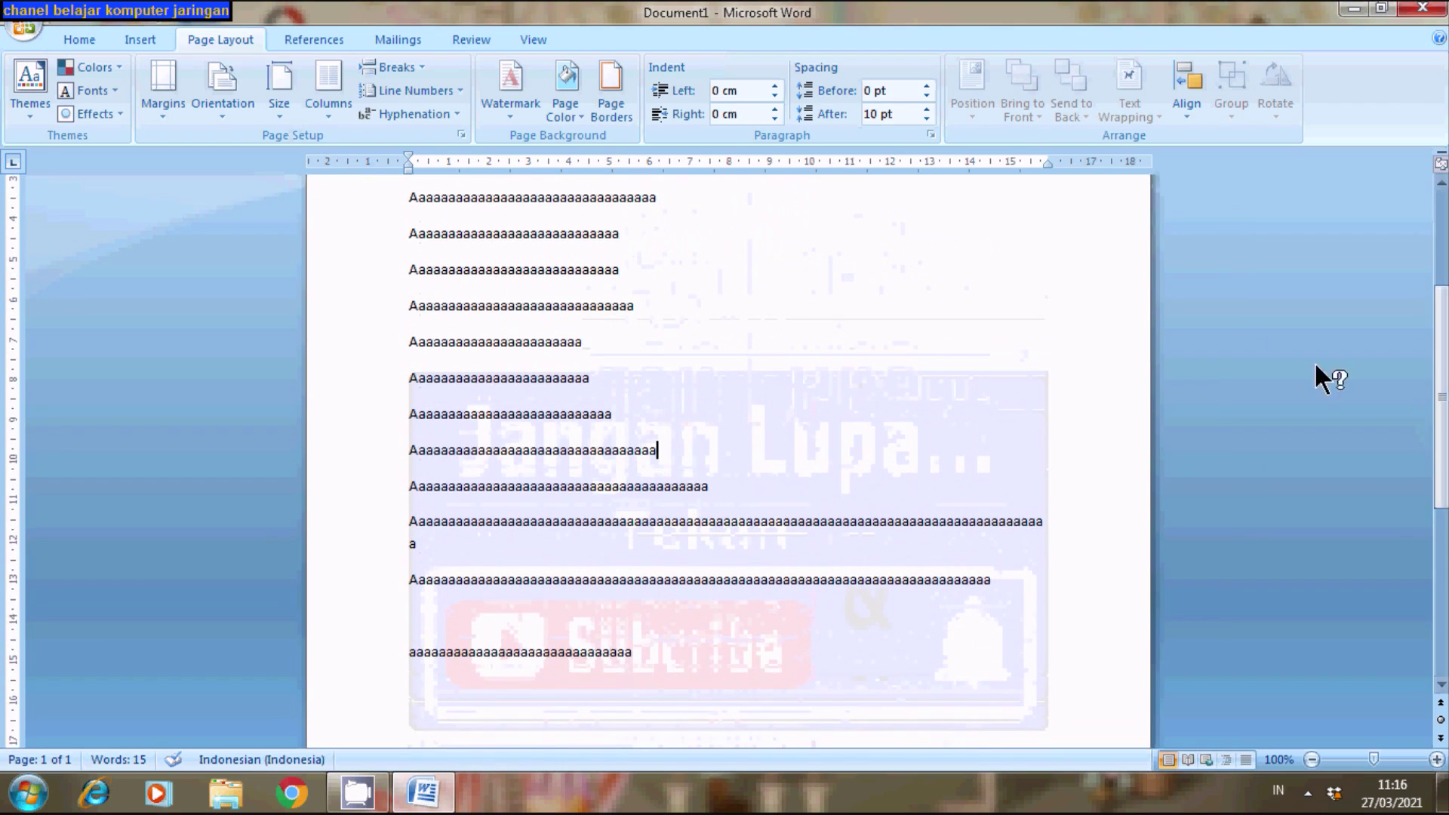
click(899, 442)
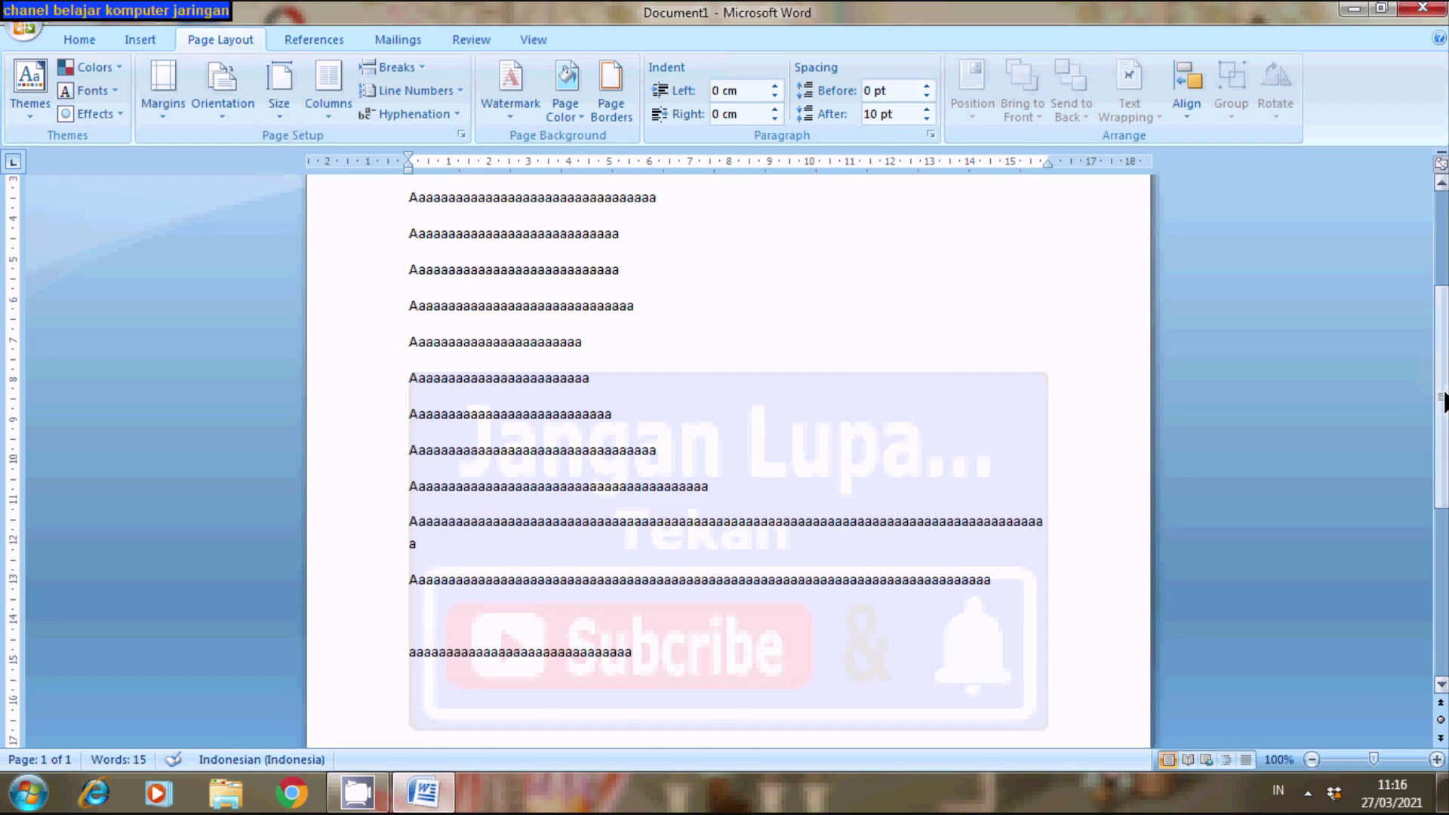
scroll(1190, 459, down, 3)
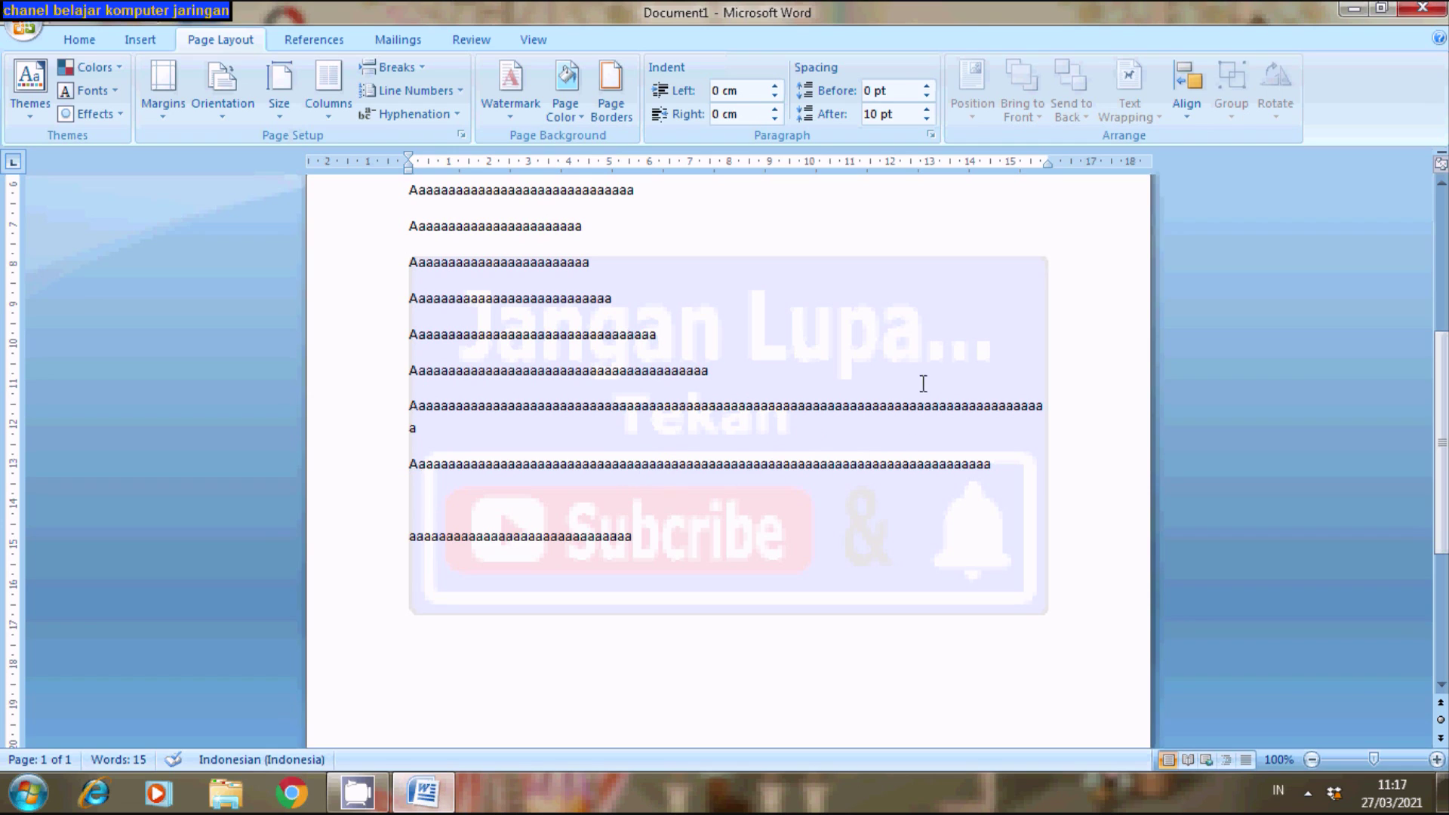
scroll(1442, 450, up, 1)
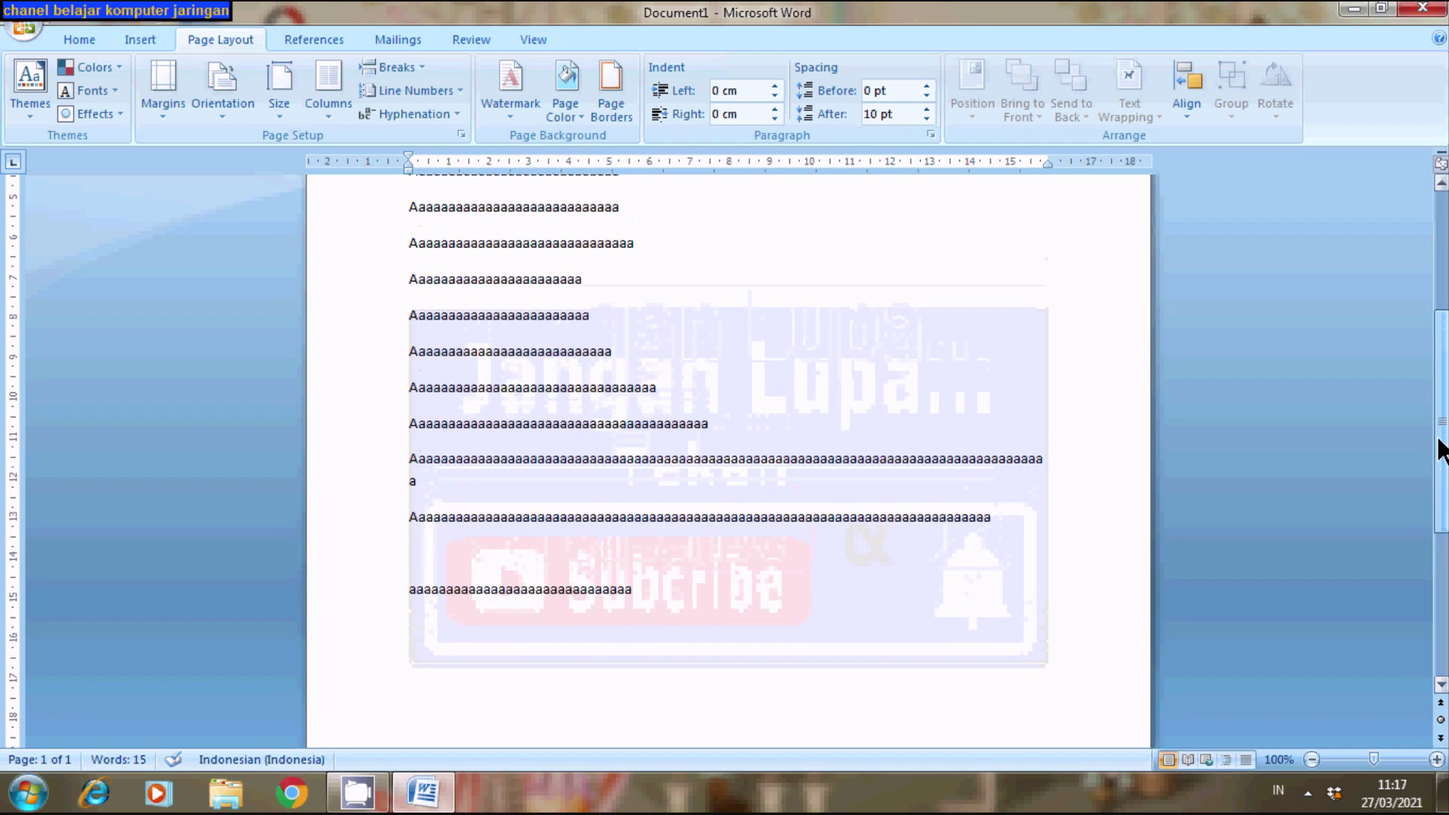
mouse_move(1441, 451)
mouse_down()
mouse_move(1425, 347)
mouse_move(1441, 438)
mouse_up()
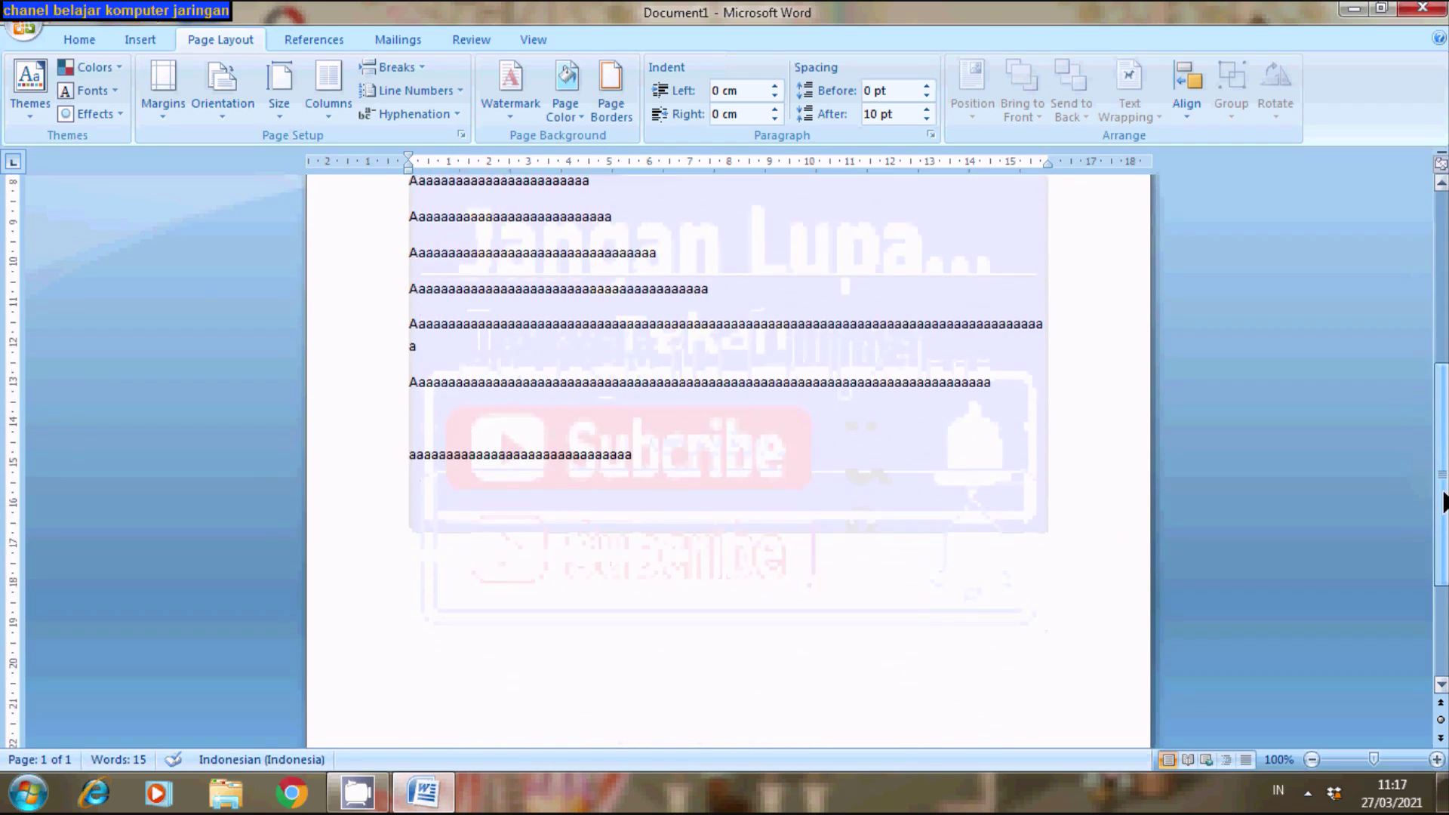
drag(1442, 438, 1424, 260)
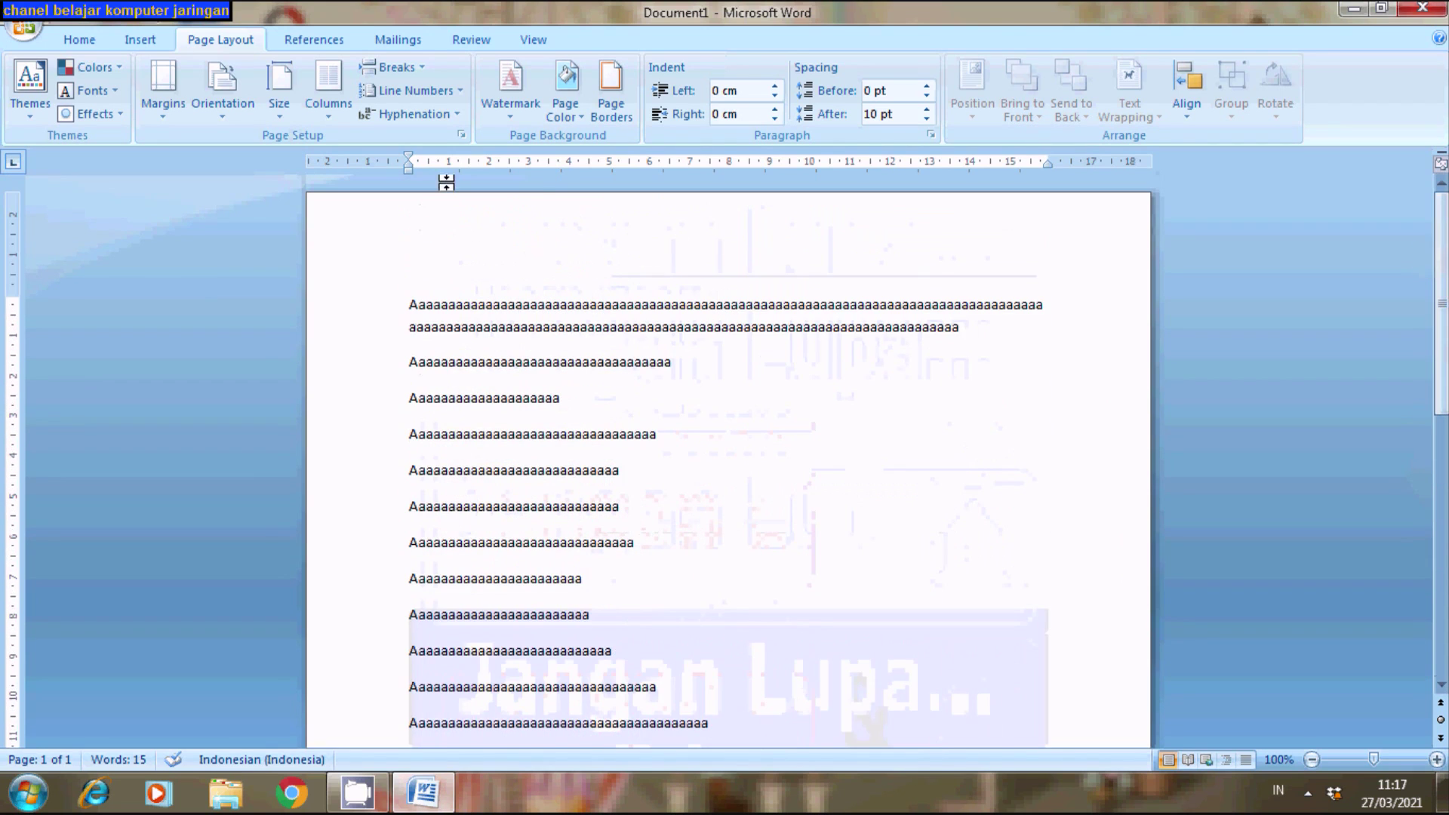
Remove the picture watermark and scroll through the filler text to confirm the page is plain.
click(502, 112)
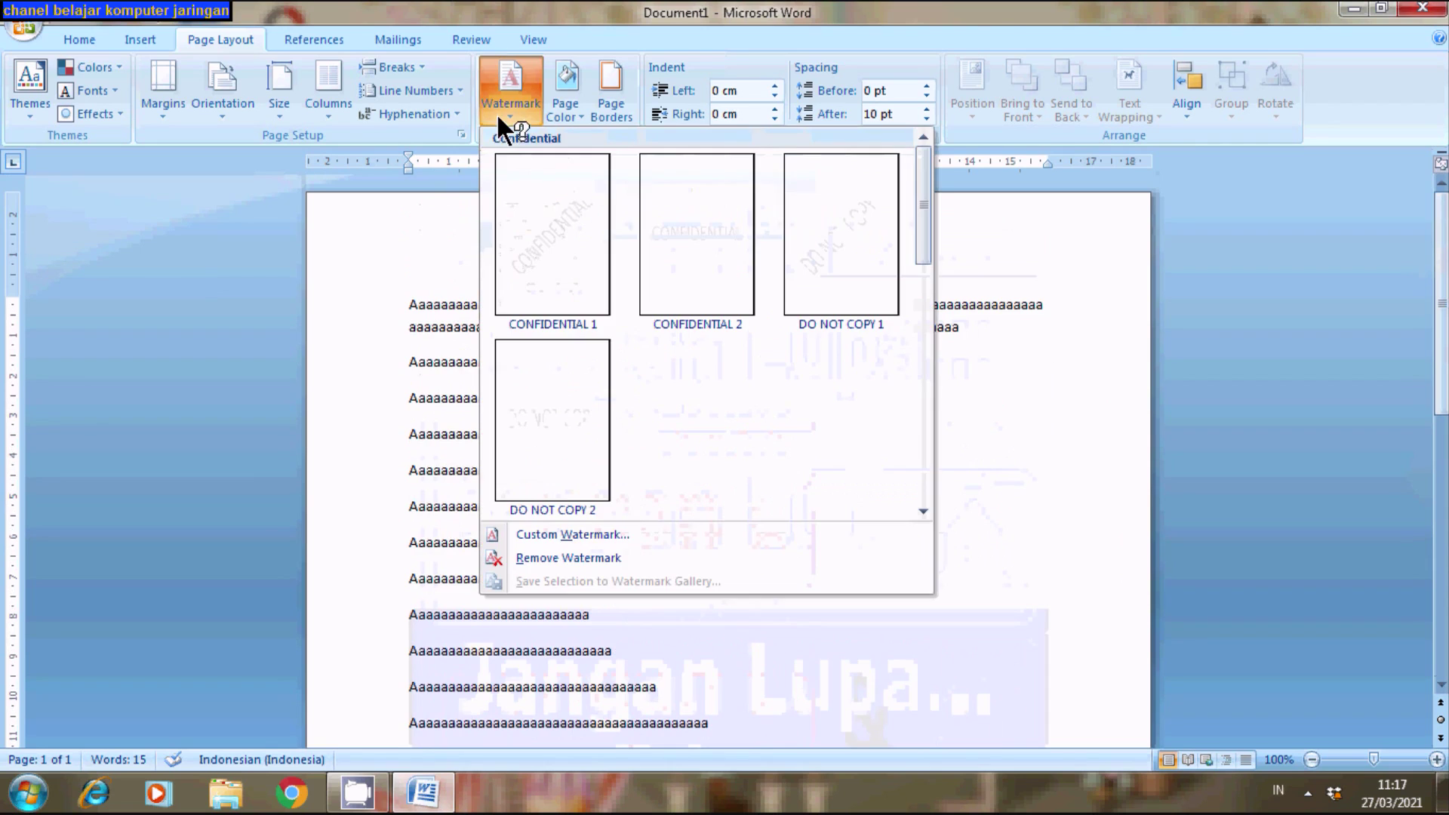
click(598, 558)
click(854, 514)
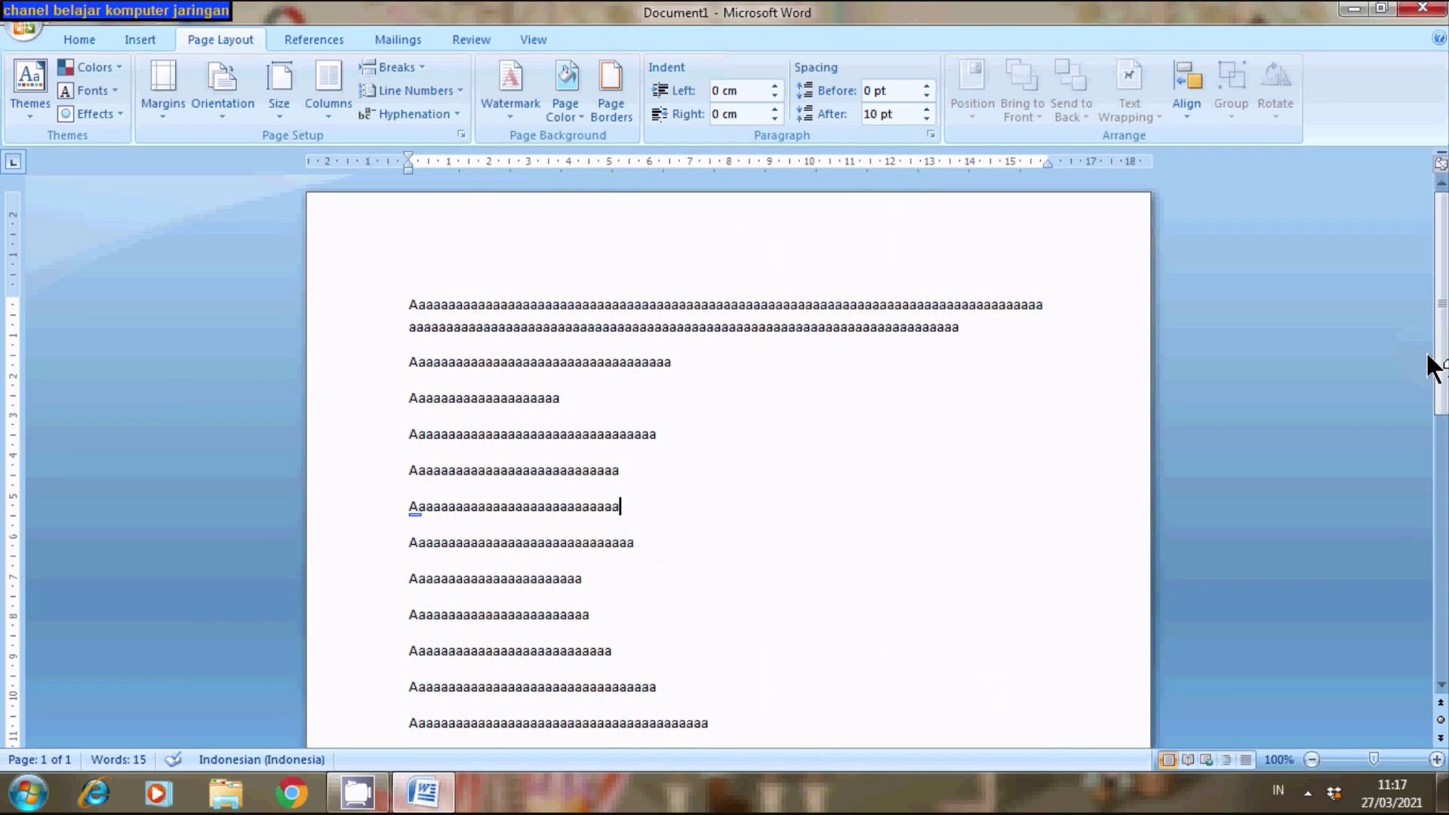
scroll(1434, 368, down, 2)
scroll(1434, 367, down, 5)
scroll(1434, 367, down, 2)
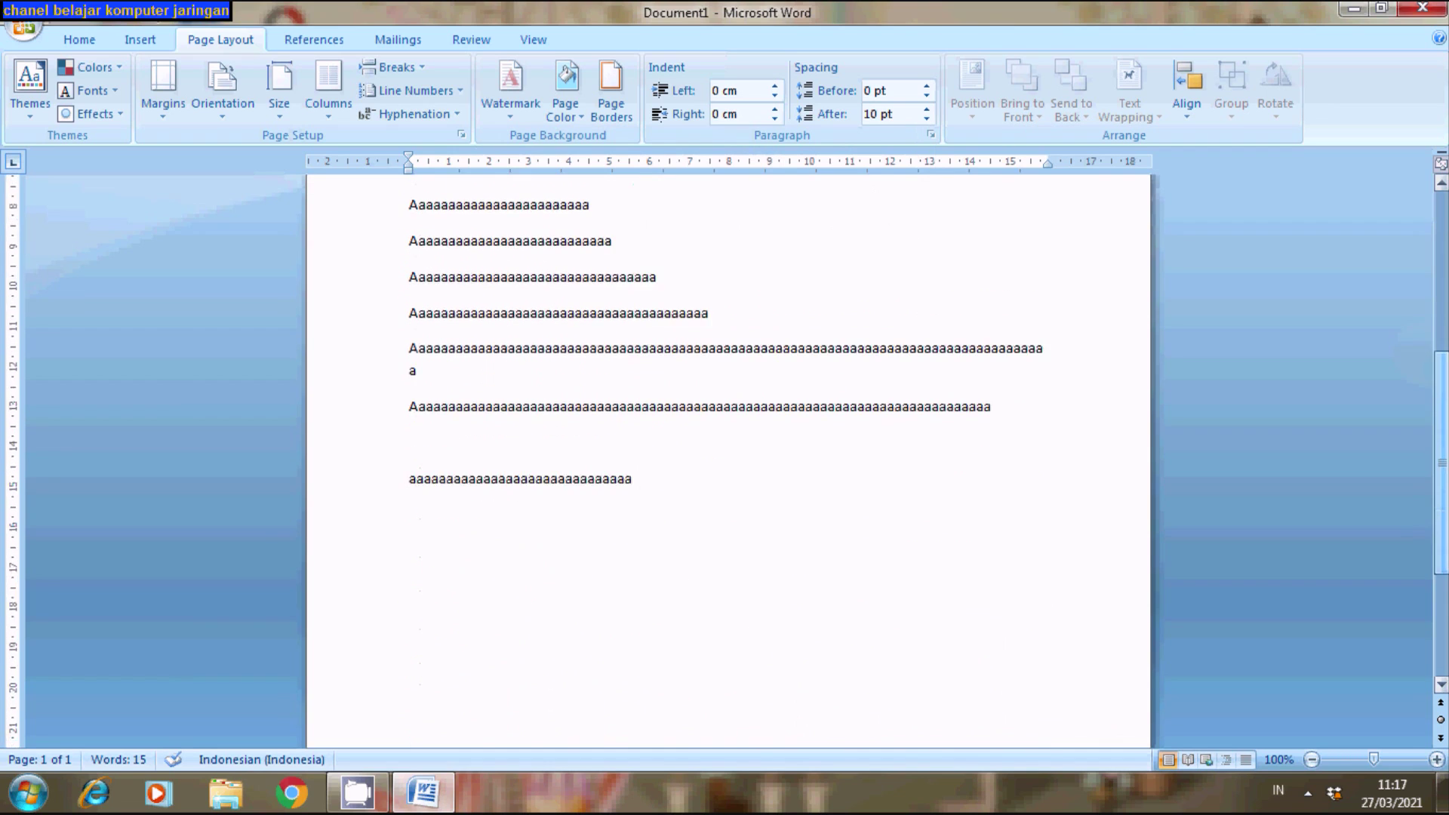
scroll(1440, 453, down, 2)
scroll(1440, 453, down, 3)
scroll(1440, 453, up, 5)
scroll(1440, 453, up, 5)
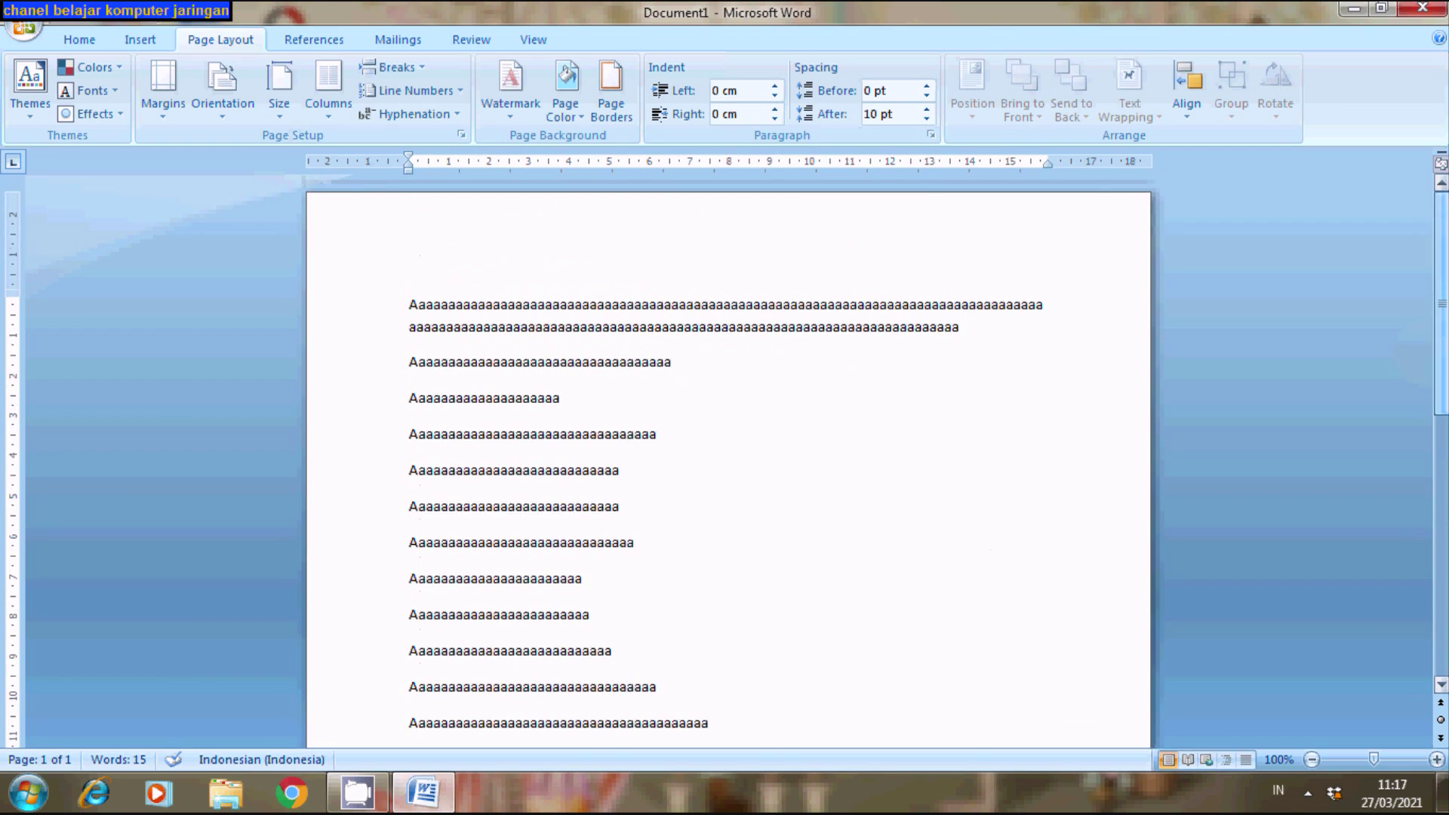
scroll(1440, 453, down, 3)
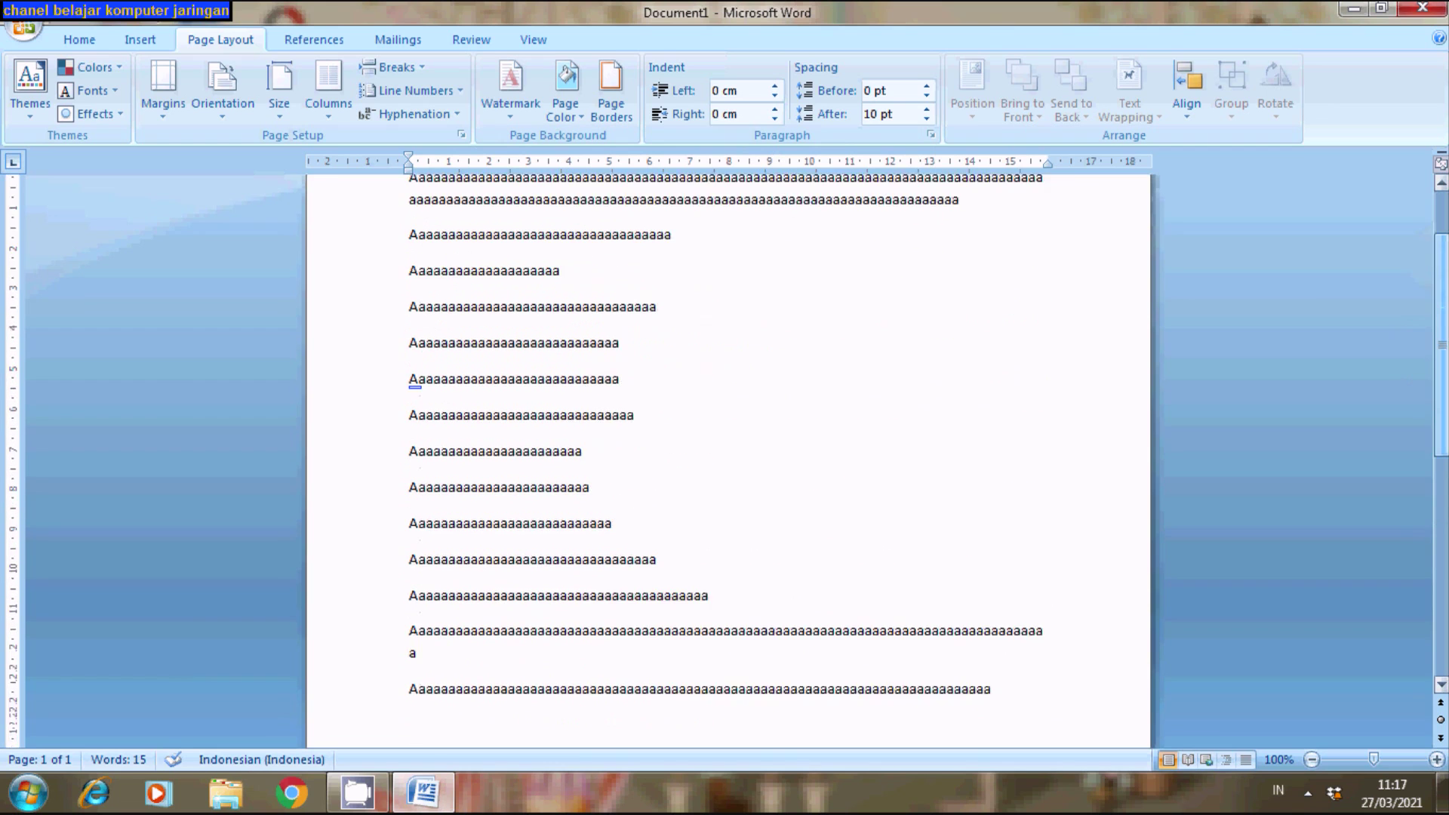
scroll(729, 453, down, 2)
scroll(728, 453, down, 4)
scroll(729, 453, down, 4)
scroll(728, 453, down, 1)
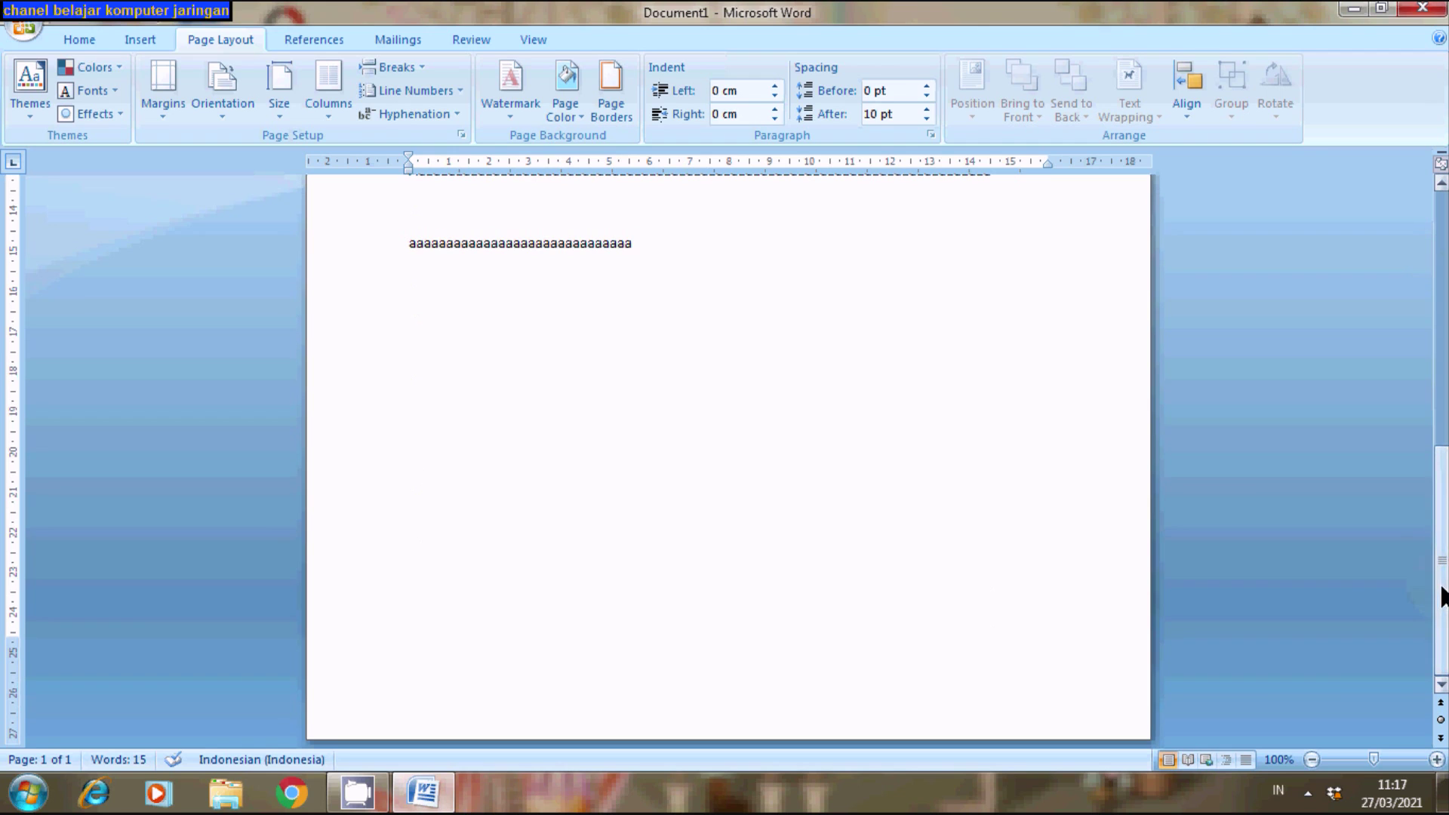
scroll(1430, 521, up, 4)
scroll(1425, 502, up, 2)
scroll(1418, 475, up, 1)
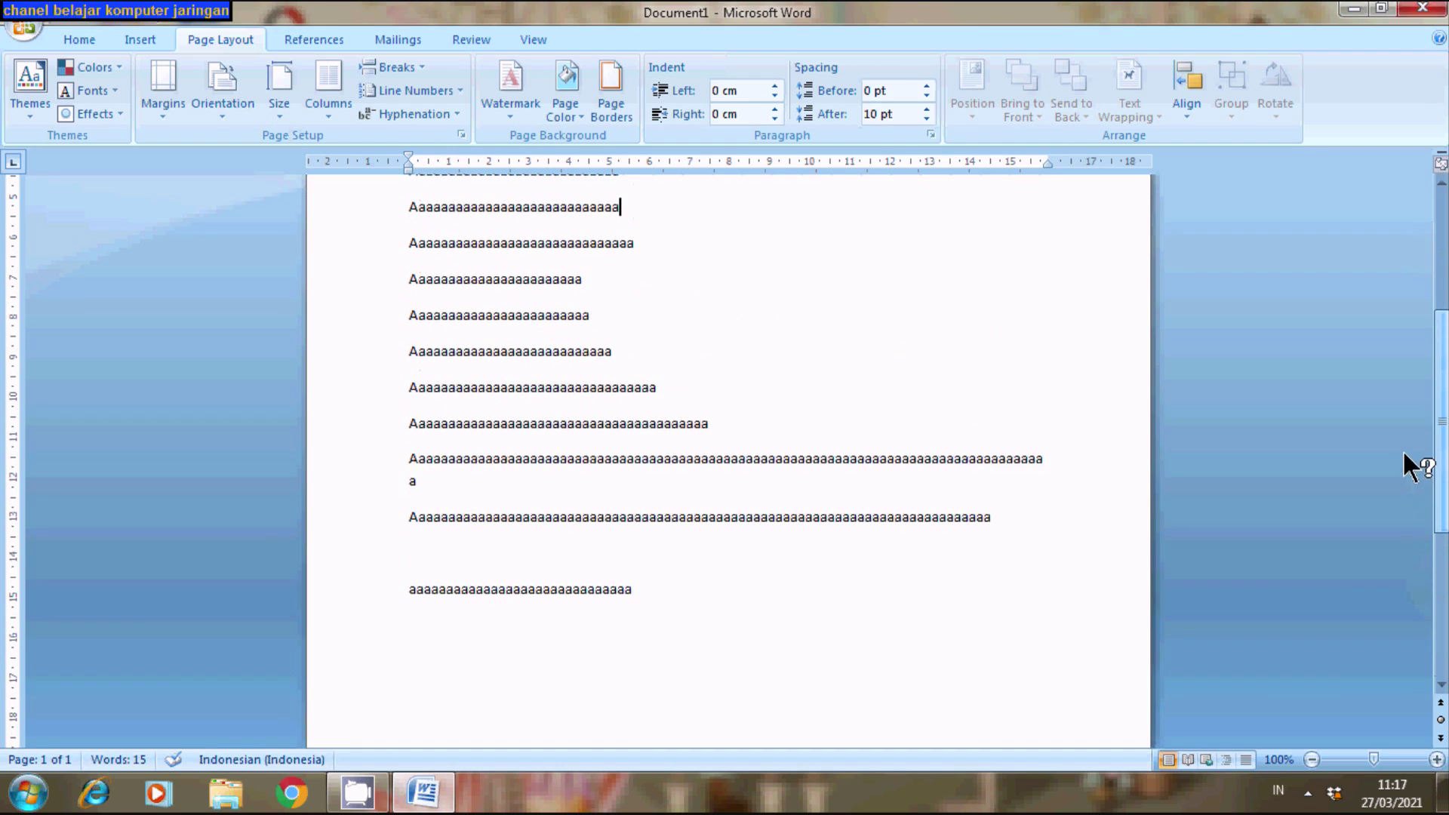
Restore the ASLI text watermark, diagonal and semitransparent, via Custom Watermark.
click(510, 112)
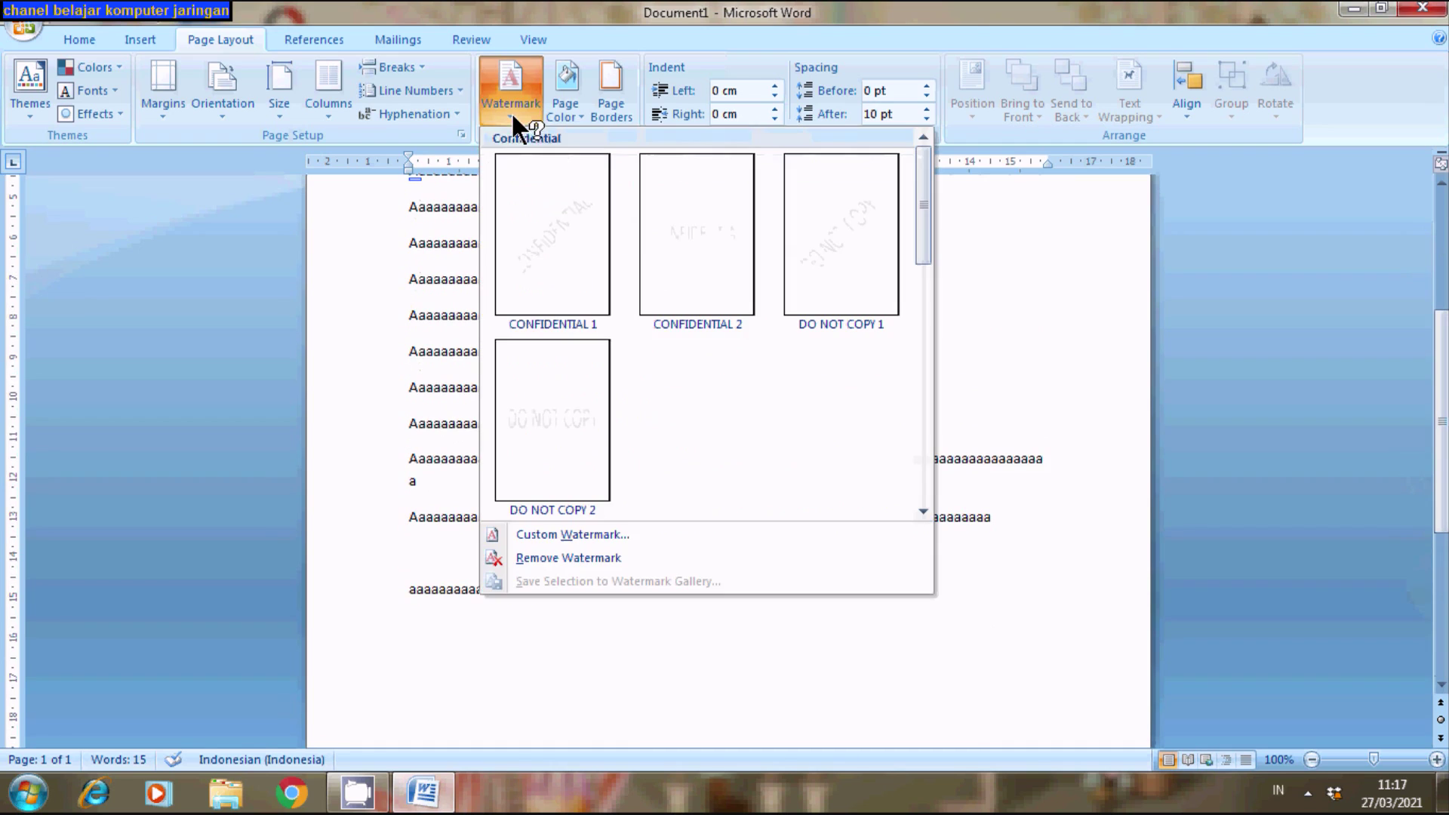
click(582, 535)
click(522, 340)
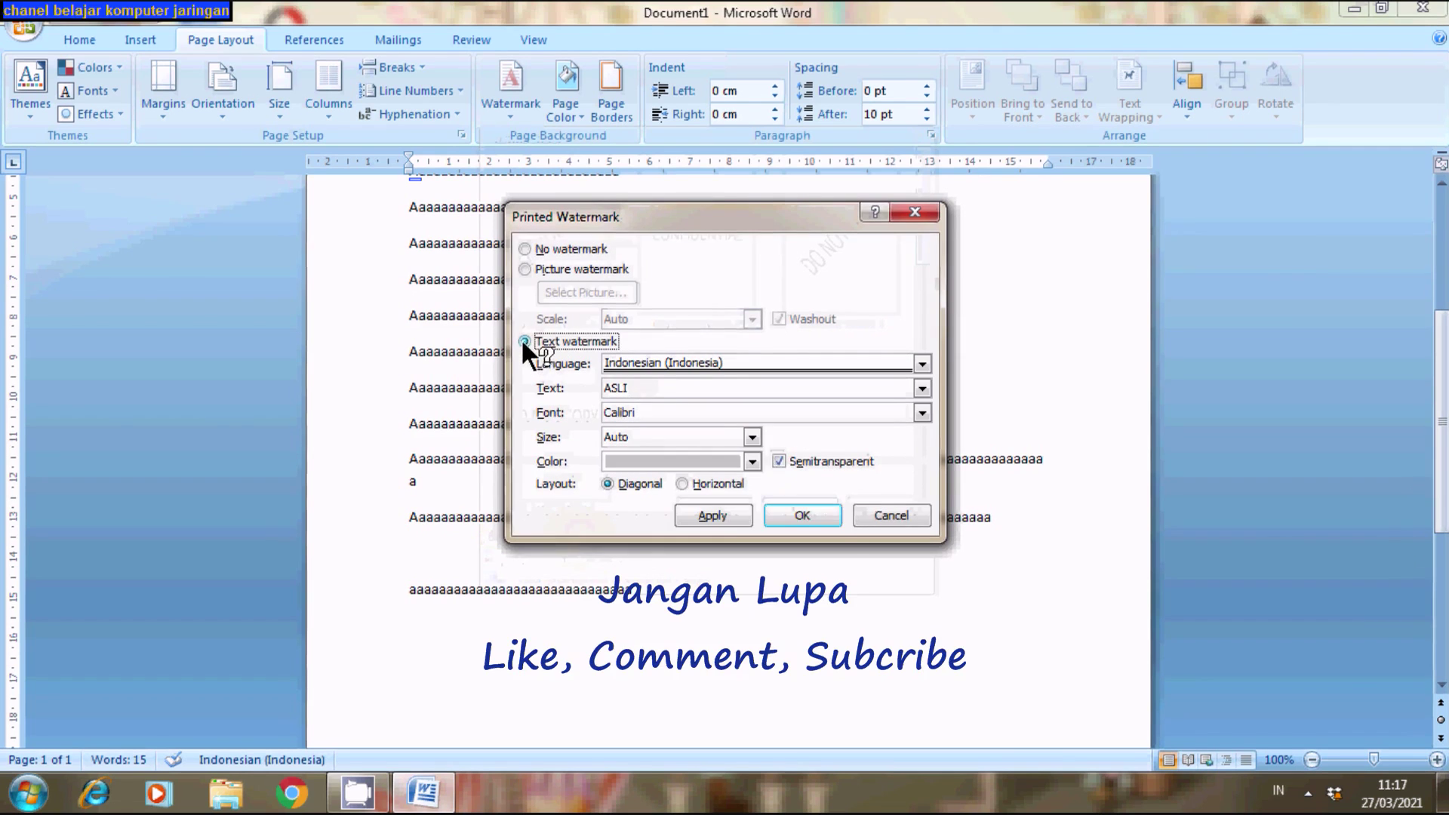
click(803, 515)
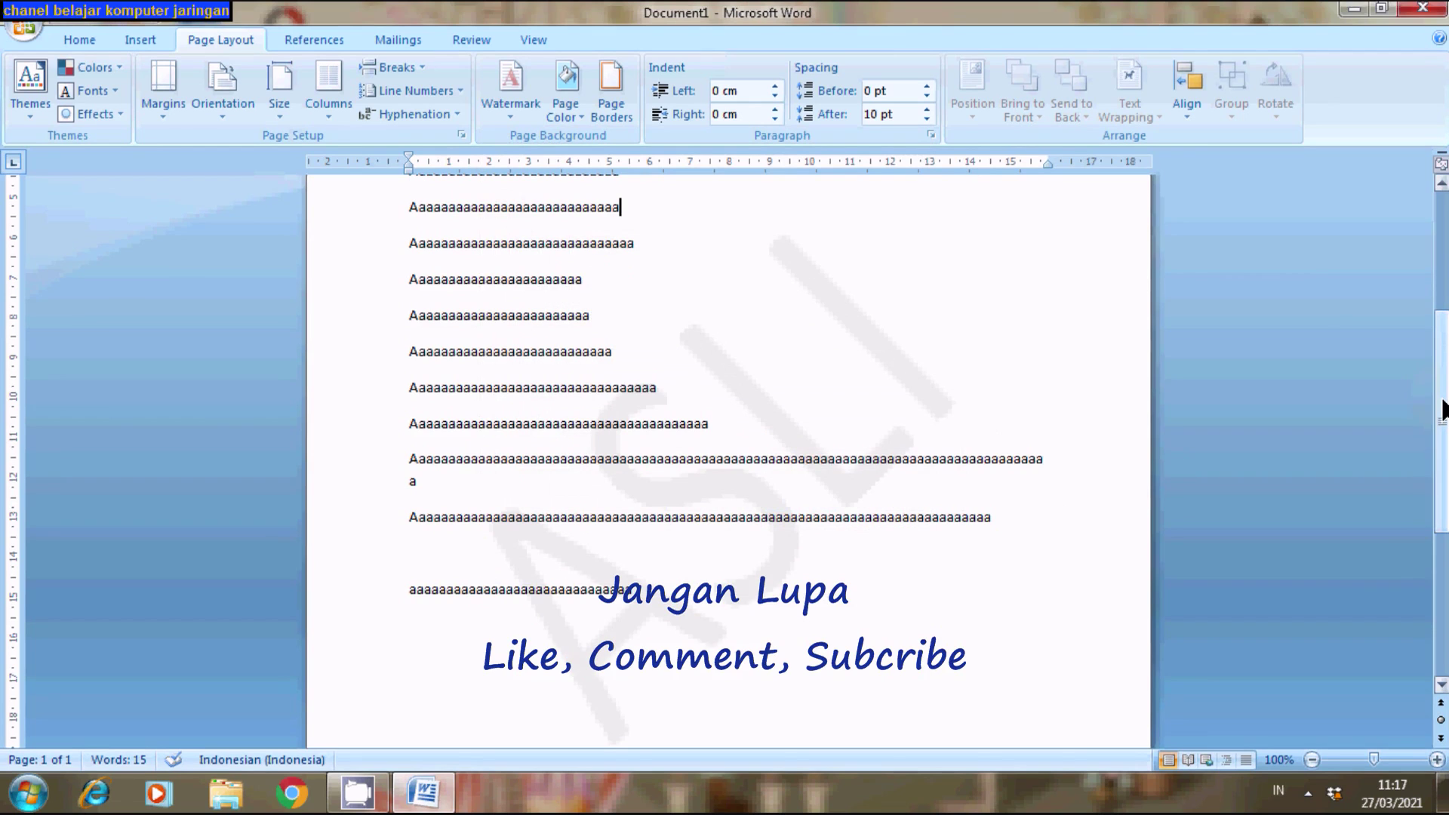
mouse_move(1442, 411)
mouse_down()
mouse_move(1429, 353)
mouse_move(1439, 382)
mouse_up()
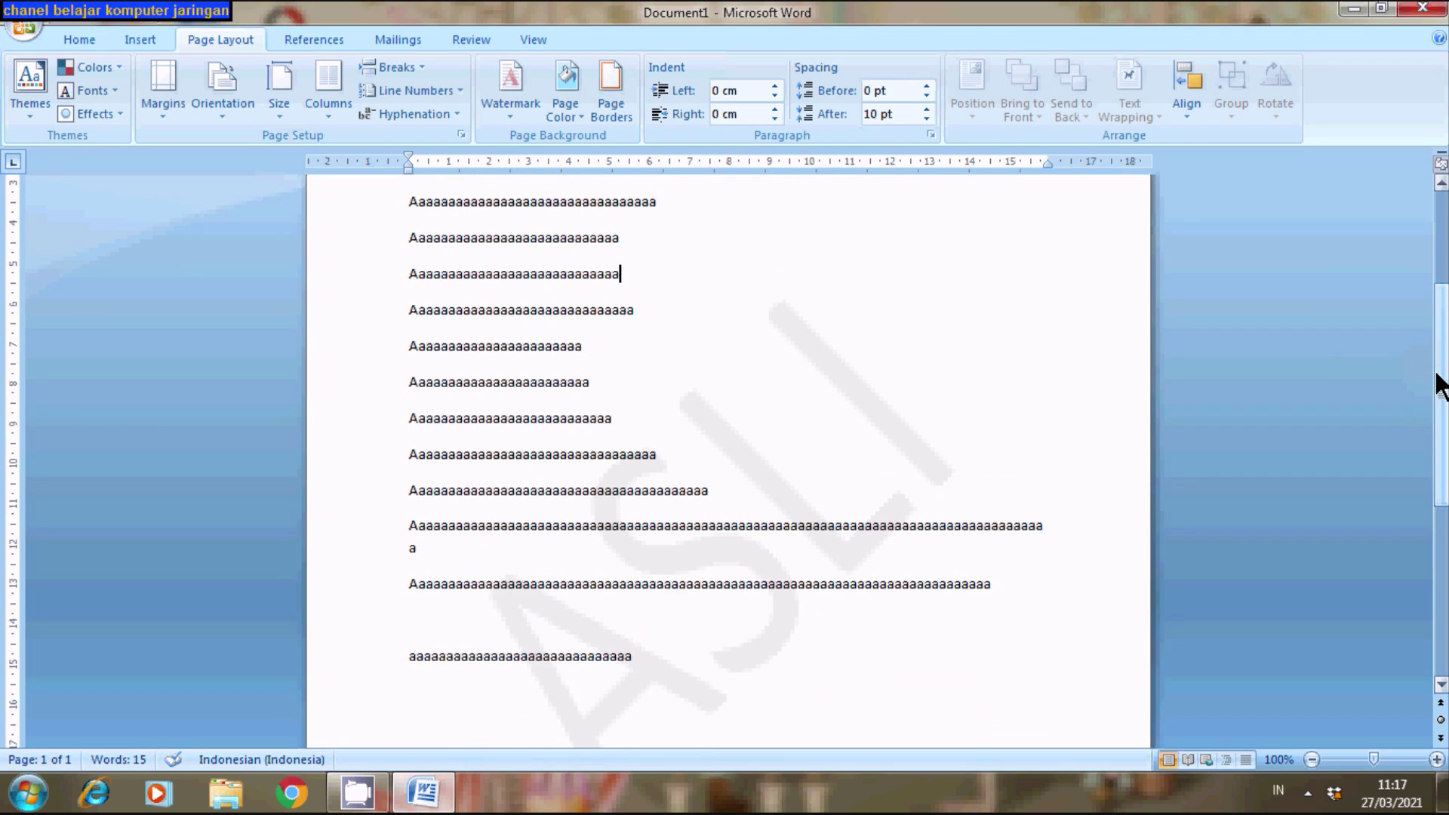
scroll(1436, 382, down, 1)
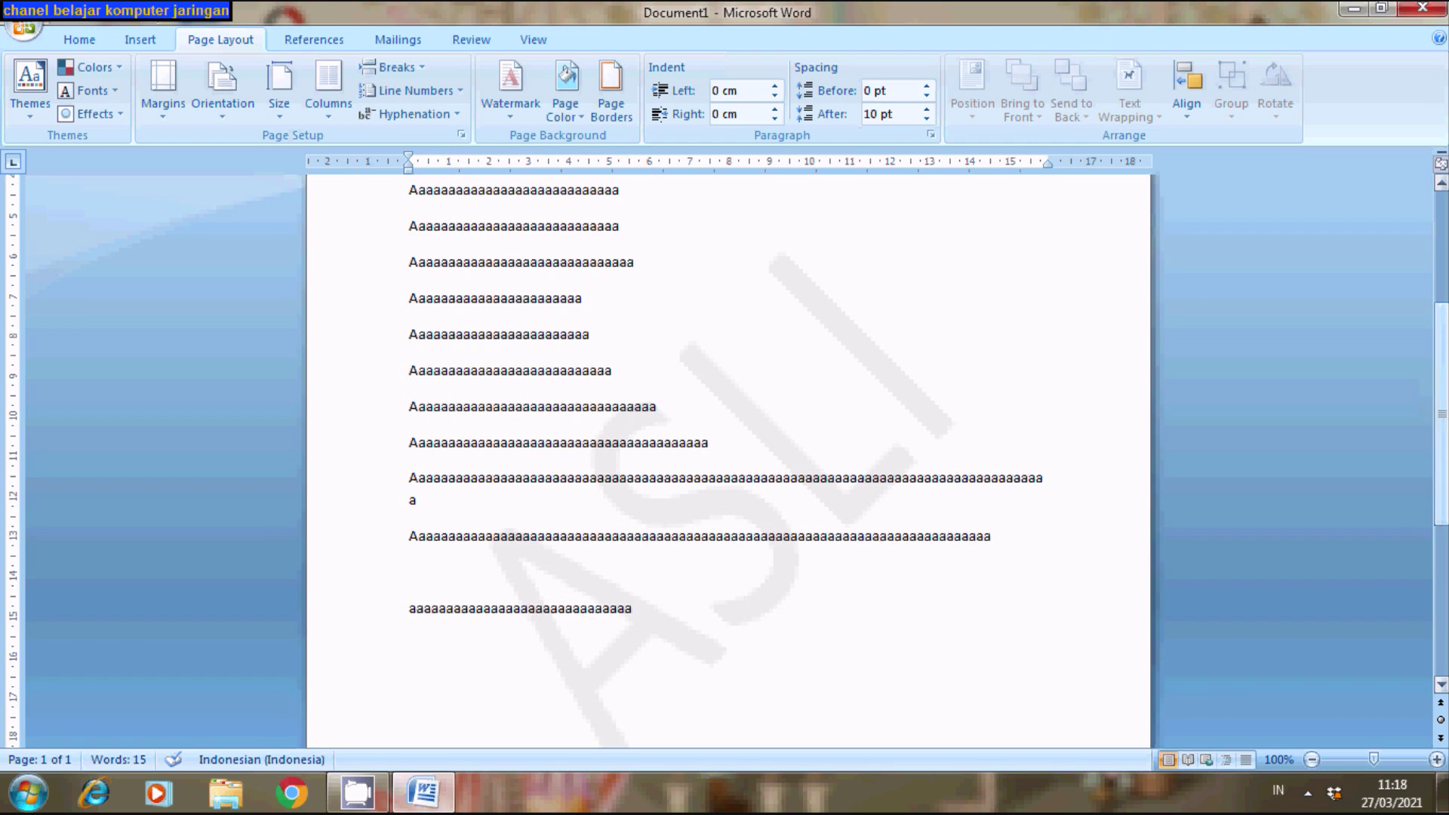
drag(1443, 420, 1442, 429)
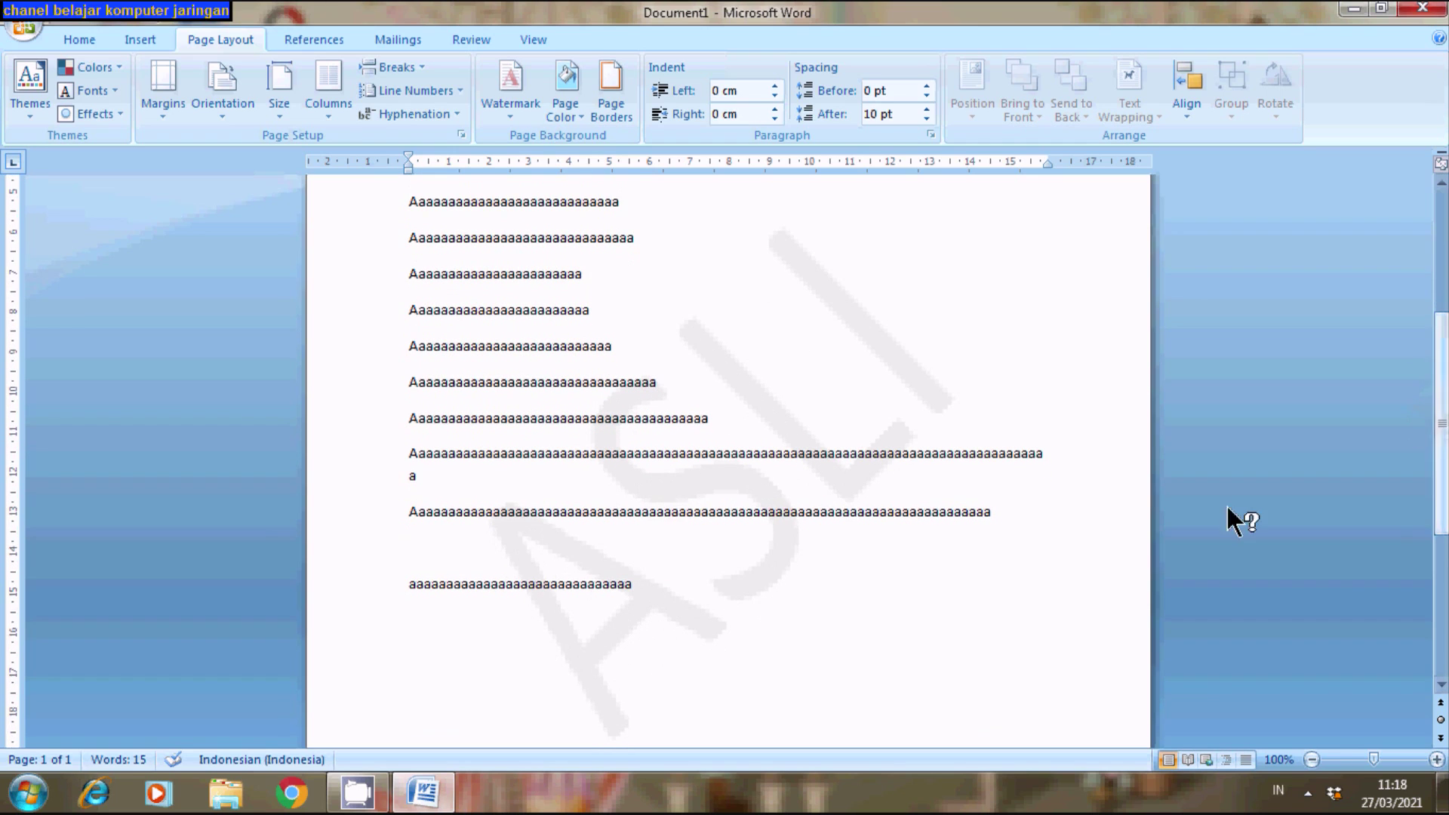